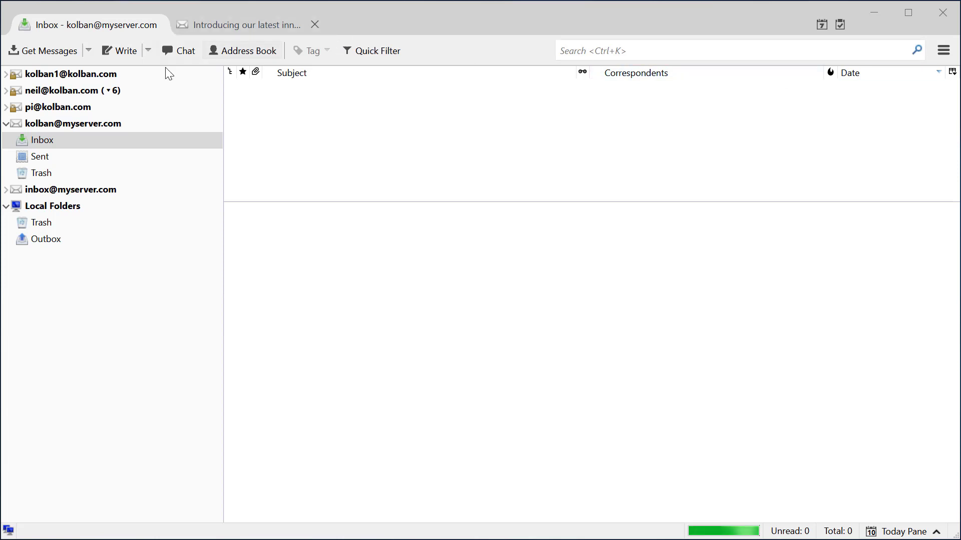
Send a 'Problem with Blue widgets?' email asking how to use blue widgets to the support address.
{"action": "left_click", "coordinate": [120, 50]}
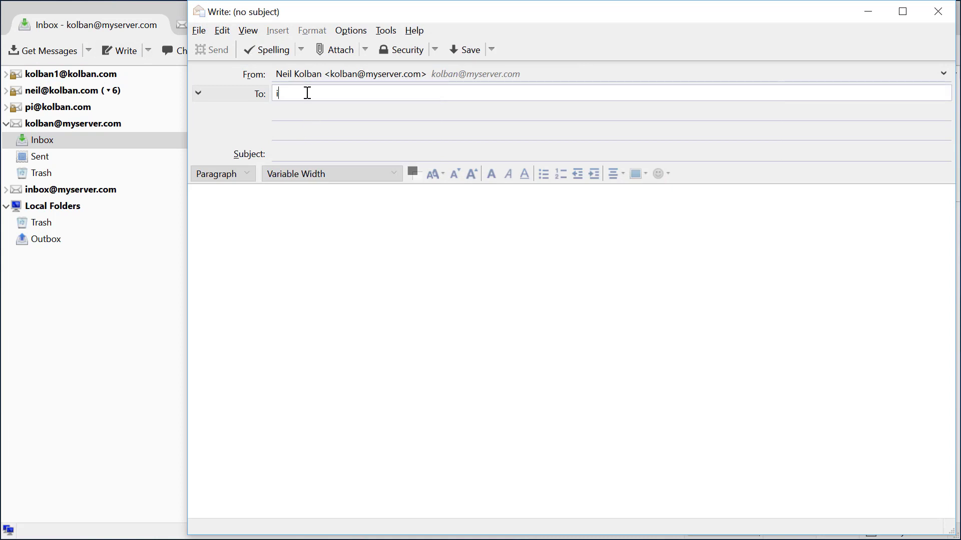
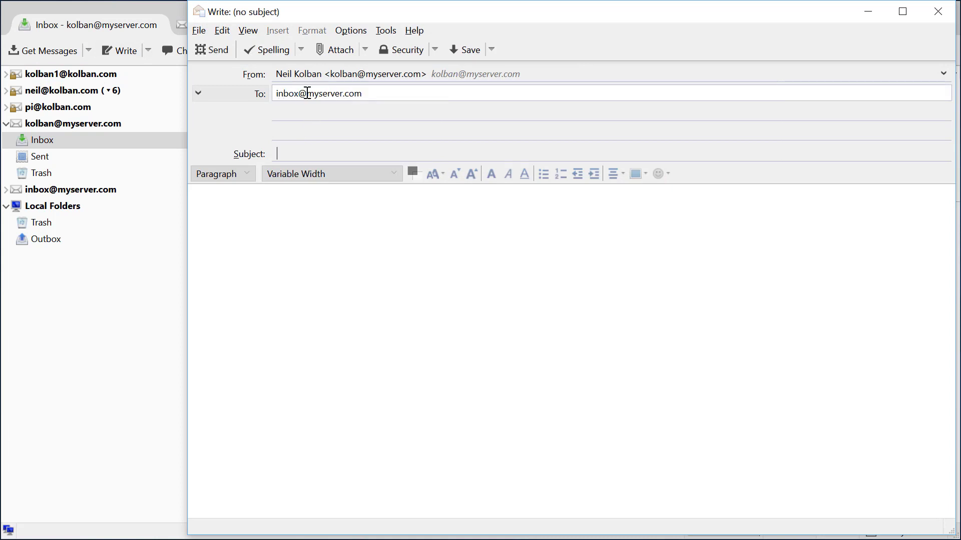
{"action": "key", "text": "Tab"}
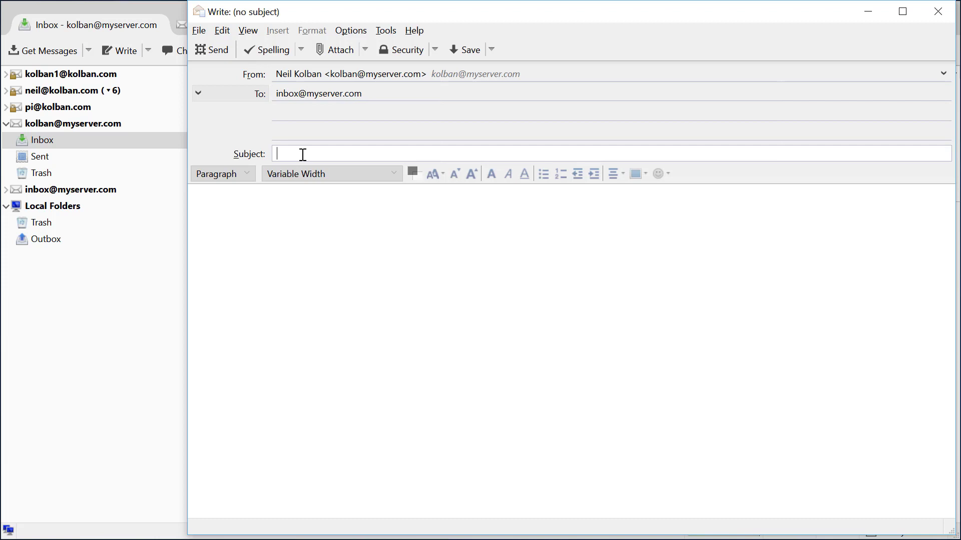
{"action": "type", "text": "Problem with Blu"}
{"action": "type", "text": "e wi"}
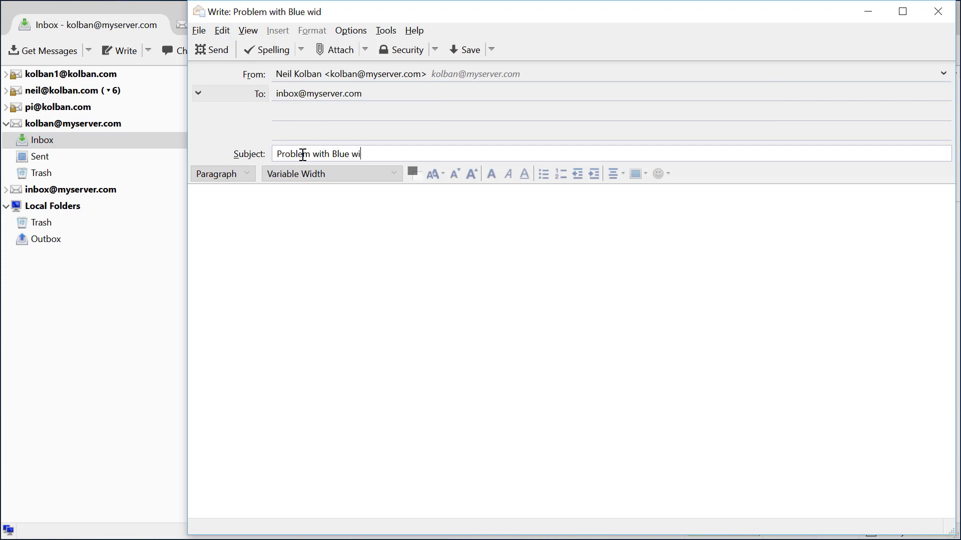
{"action": "type", "text": "dhet"}
{"action": "key", "text": "Tab"}
{"action": "type", "text": "How"}
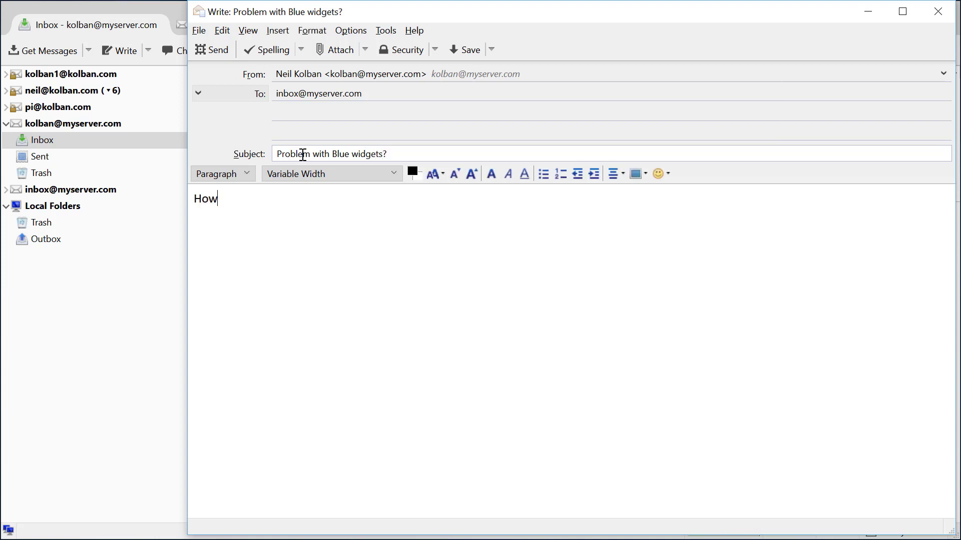
{"action": "type", "text": " do I us"}
{"action": "type", "text": "e my blue widhe"}
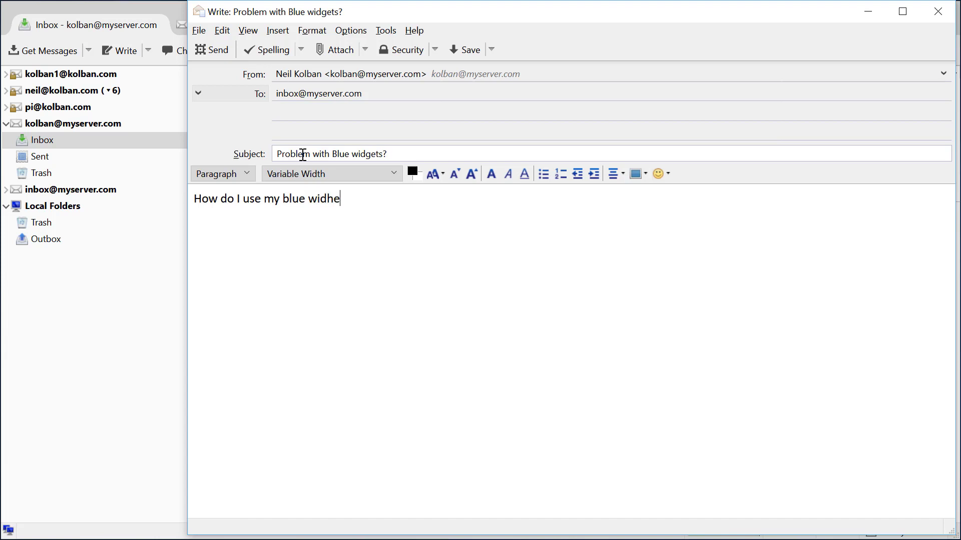
{"action": "key", "text": "BackSpace"}
{"action": "key", "text": "BackSpace"}
{"action": "type", "text": "gets?"}
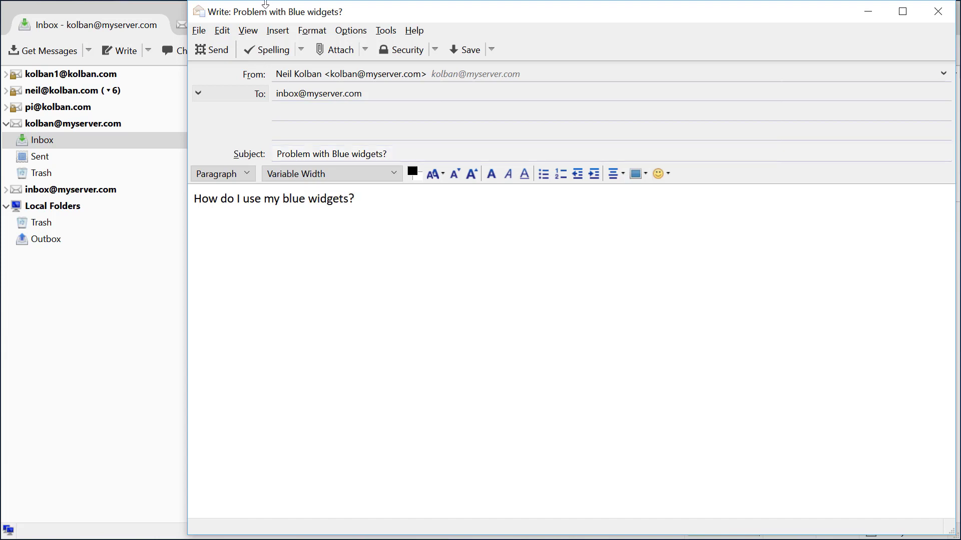
{"action": "left_click", "coordinate": [214, 50]}
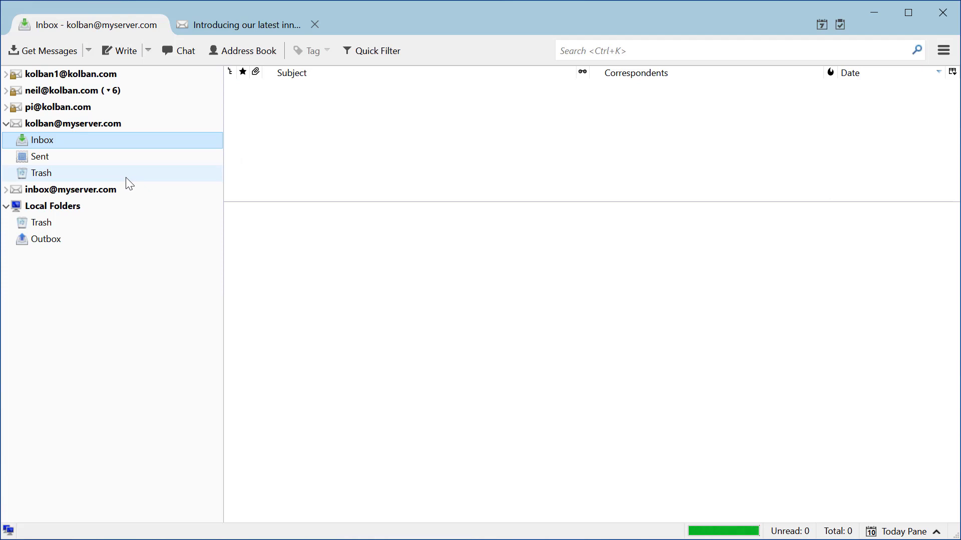
Open the support account's Inbox, dismiss the notification, and read the Blue widgets message.
{"action": "left_click", "coordinate": [6, 190]}
{"action": "left_click", "coordinate": [60, 189]}
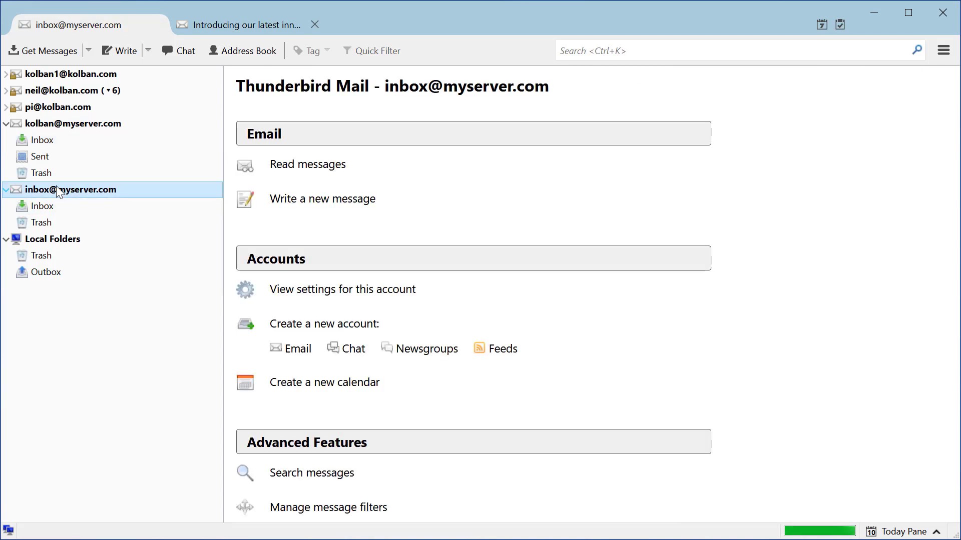
{"action": "left_click", "coordinate": [46, 206]}
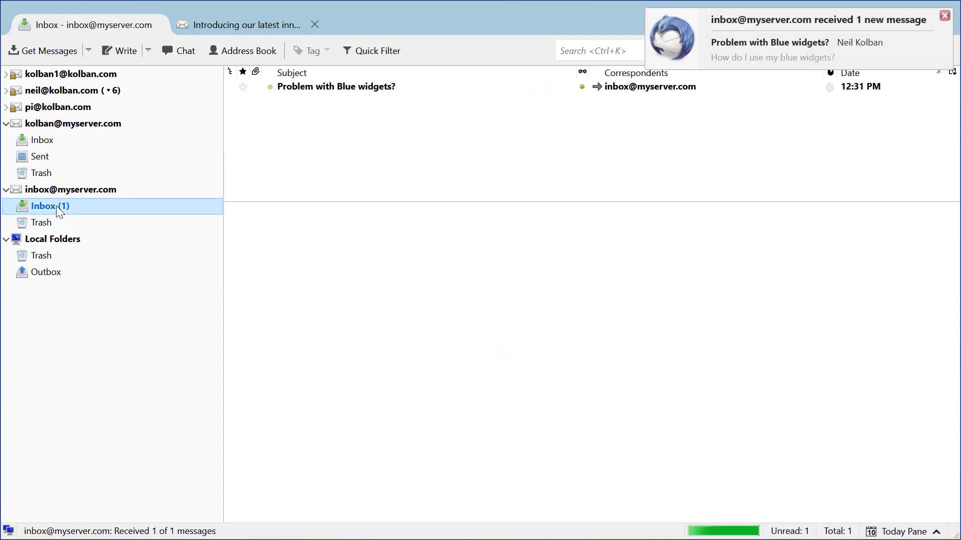
{"action": "left_click", "coordinate": [944, 16]}
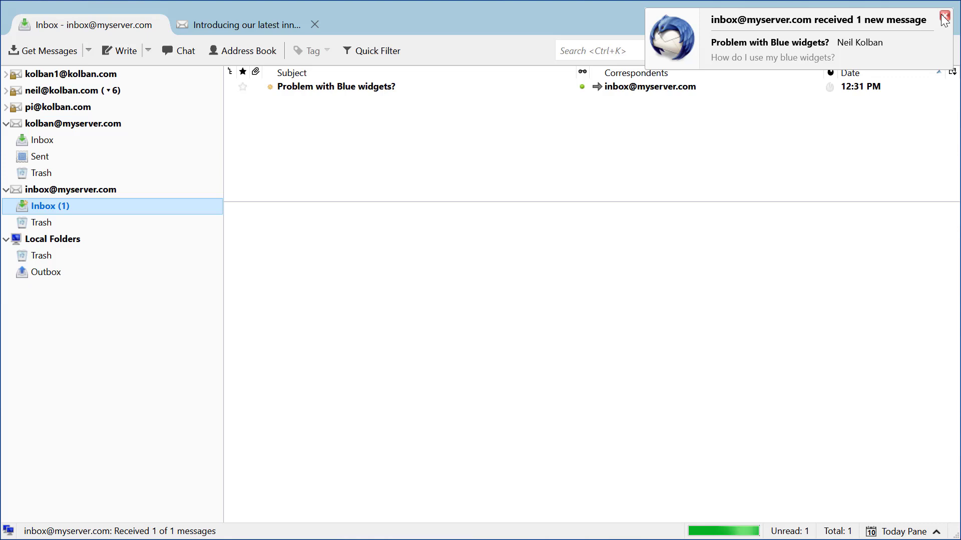
{"action": "left_click", "coordinate": [311, 87]}
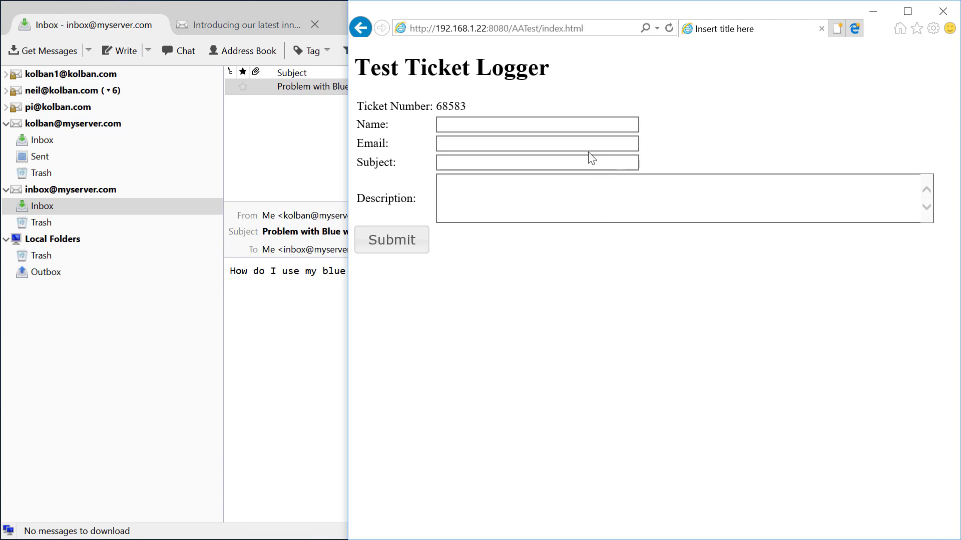
Enter the requester's capitalised Name and Email in the Test Ticket Logger form.
{"action": "mouse_move", "coordinate": [606, 12]}
{"action": "left_mouse_down"}
{"action": "mouse_move", "coordinate": [712, 239]}
{"action": "mouse_move", "coordinate": [697, 194]}
{"action": "left_mouse_up"}
{"action": "left_click", "coordinate": [574, 306]}
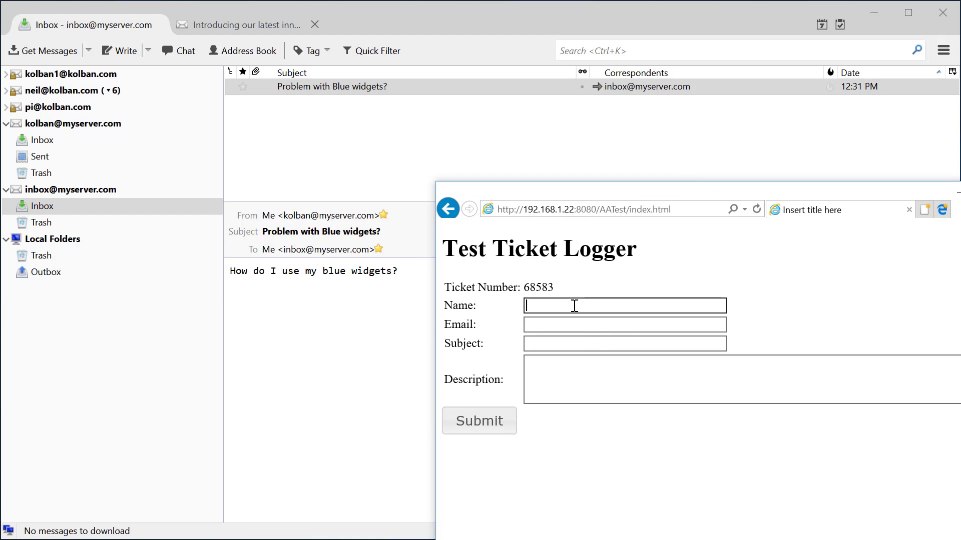
{"action": "type", "text": "nei"}
{"action": "type", "text": "an"}
{"action": "key", "text": "Tab"}
{"action": "left_click", "coordinate": [532, 305]}
{"action": "key", "text": "BackSpace"}
{"action": "key", "text": "Tab"}
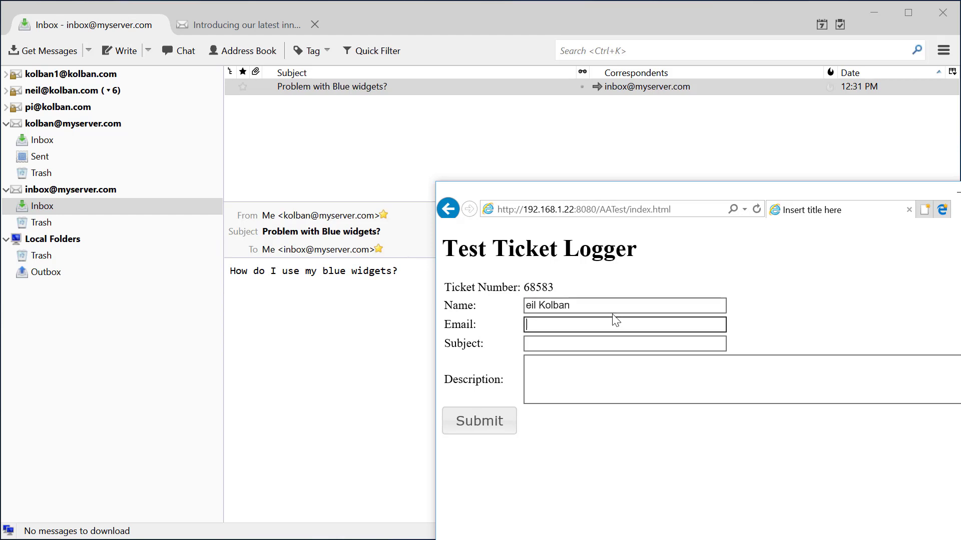
{"action": "left_click", "coordinate": [528, 305]}
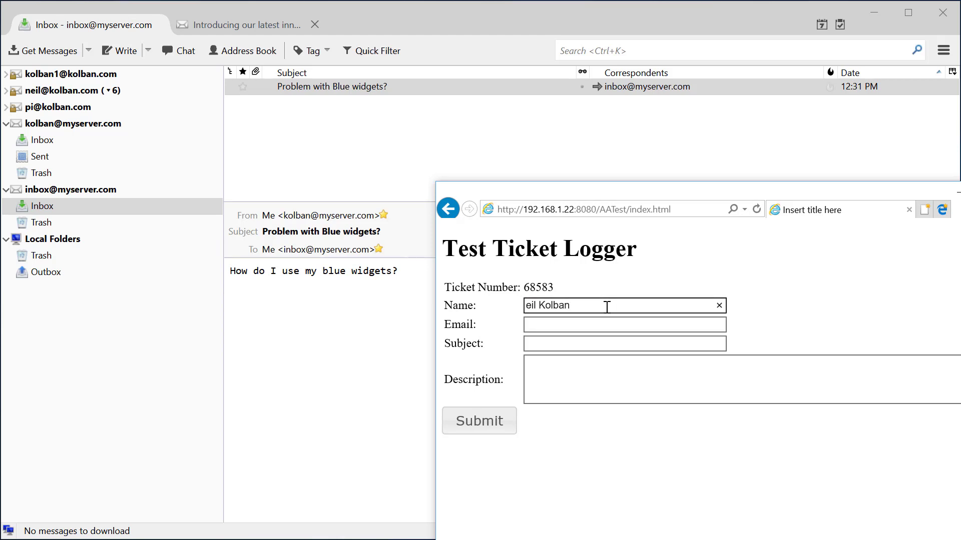
{"action": "type", "text": "N"}
{"action": "left_click", "coordinate": [575, 325]}
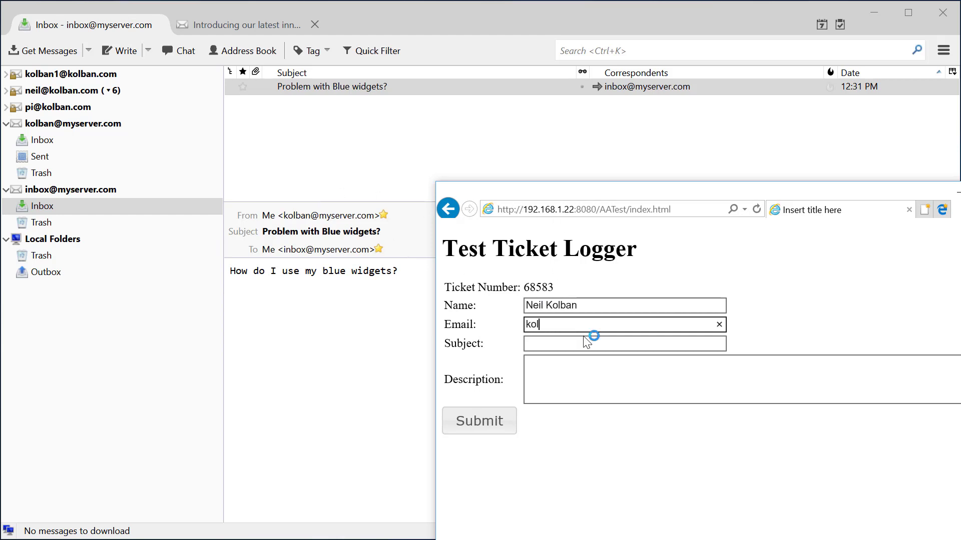
{"action": "type", "text": "@myserver.com"}
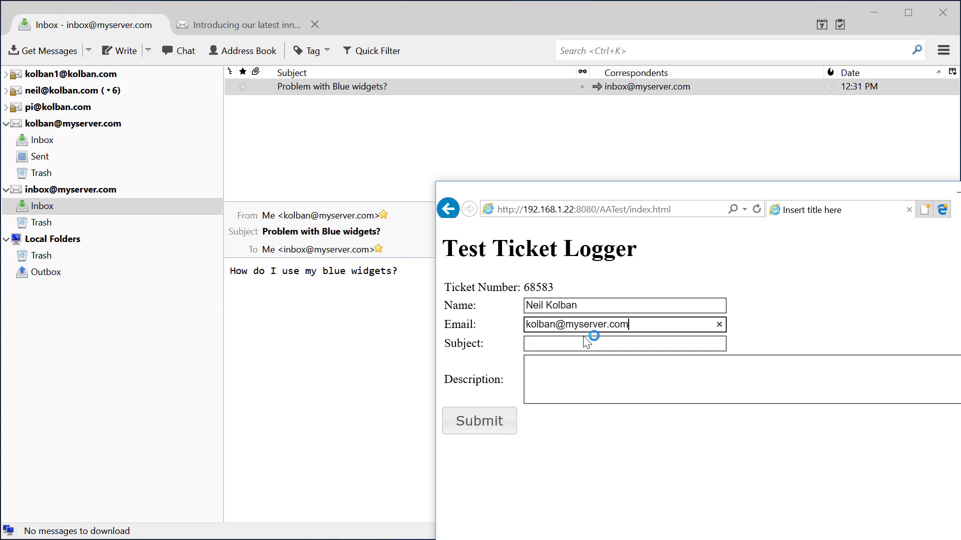
Copy the email's subject and body into the form's Subject and Description fields.
{"action": "left_click", "coordinate": [586, 342]}
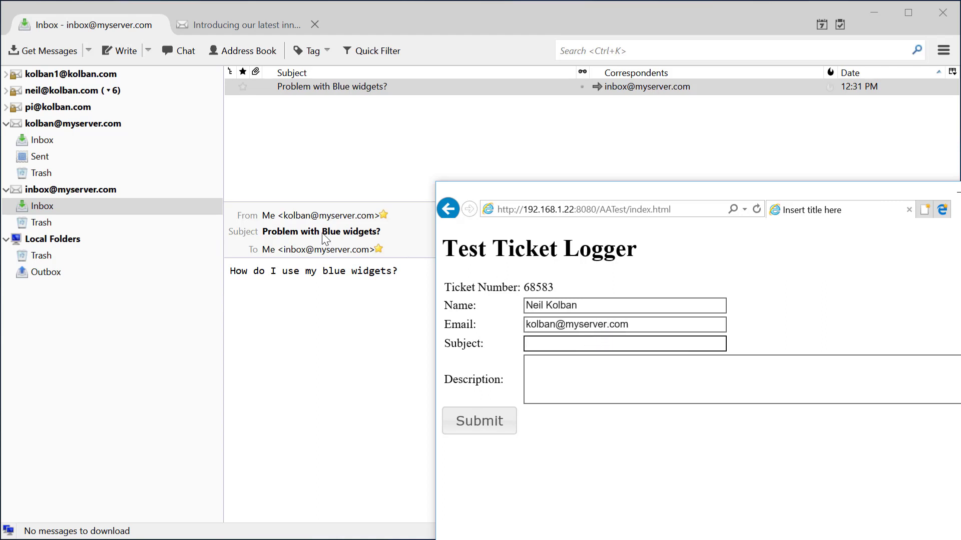
{"action": "left_click_drag", "start_coordinate": [382, 232], "coordinate": [258, 226]}
{"action": "key", "text": "ctrl+c"}
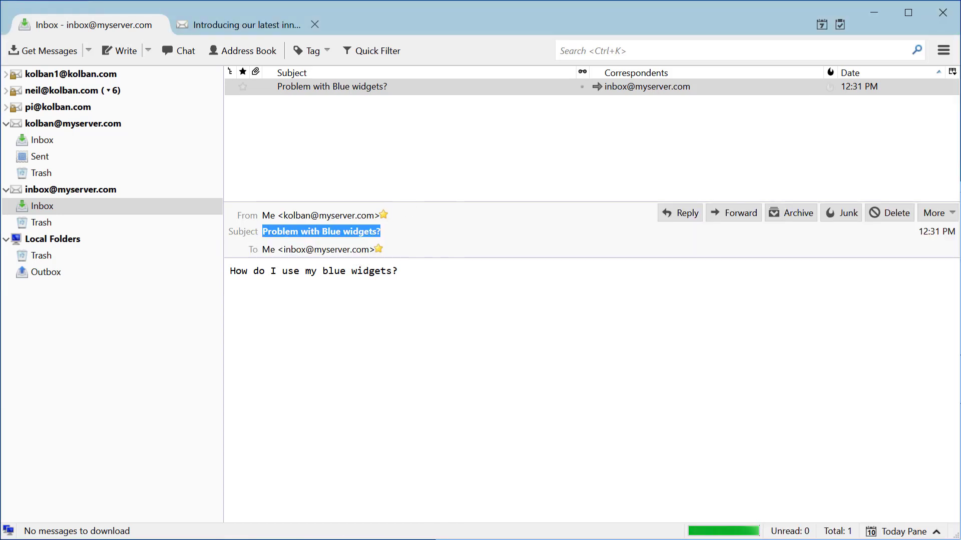
{"action": "key", "text": "alt+Tab"}
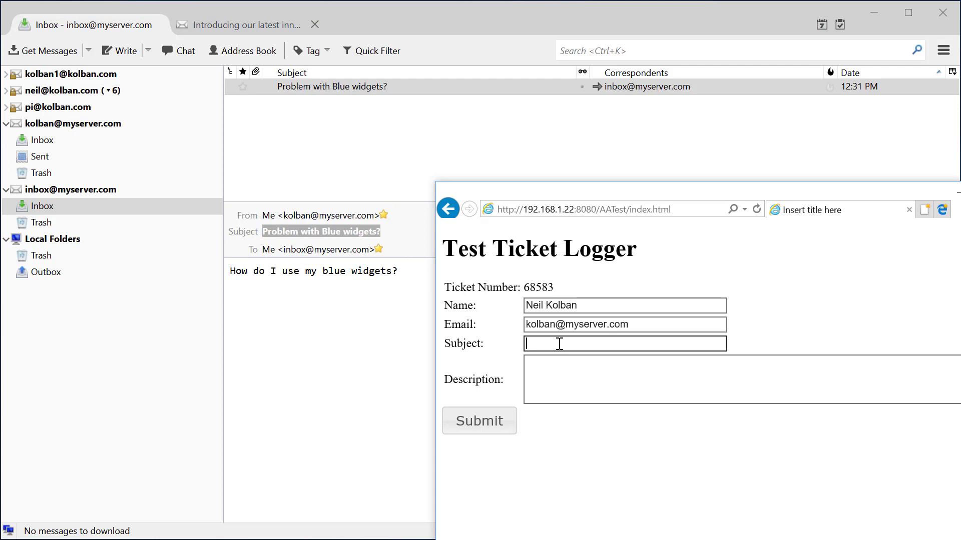
{"action": "key", "text": "ctrl+v"}
{"action": "left_click", "coordinate": [339, 343]}
{"action": "left_click_drag", "start_coordinate": [413, 272], "coordinate": [227, 276]}
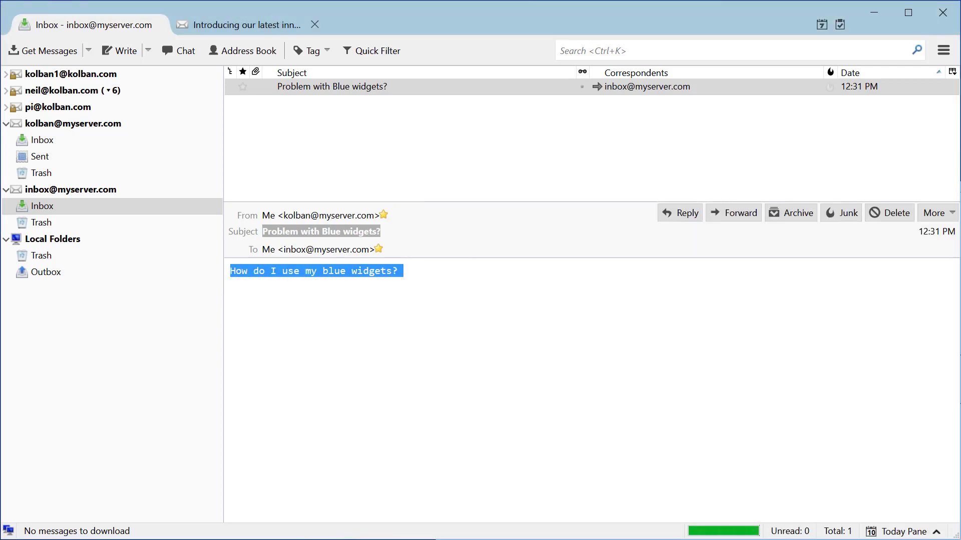
{"action": "key", "text": "ctrl+c"}
{"action": "key", "text": "alt+Tab"}
{"action": "left_click", "coordinate": [561, 387]}
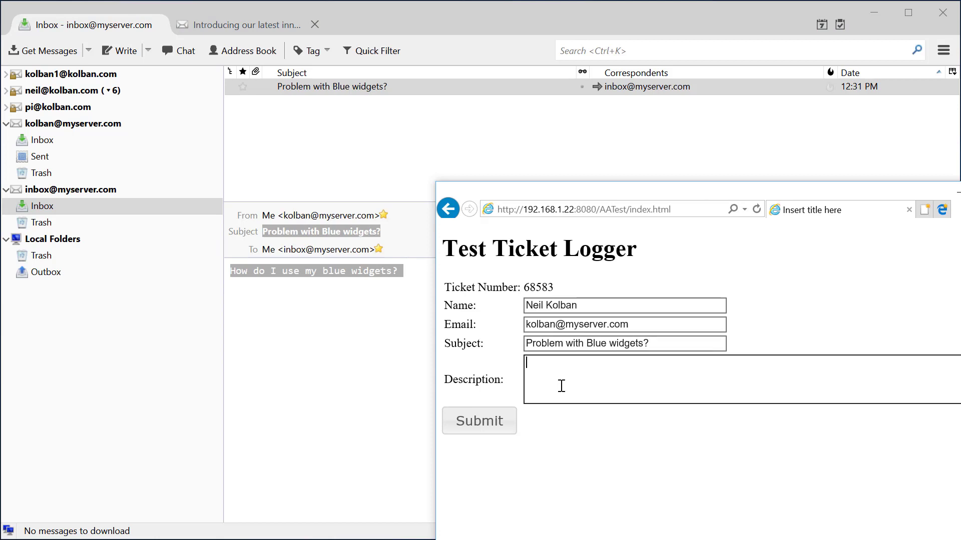
{"action": "key", "text": "ctrl+v"}
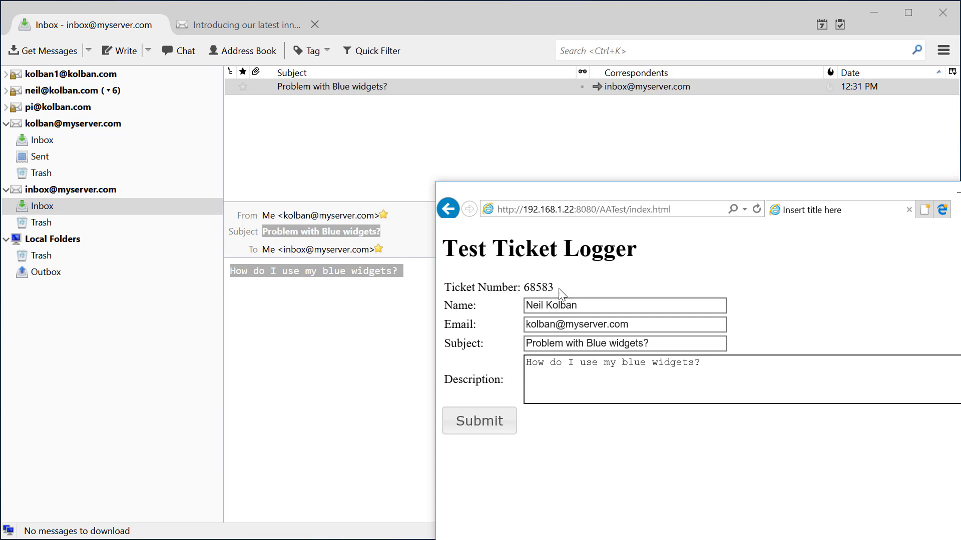
Copy ticket number 68583 and submit the ticket form.
{"action": "left_click_drag", "start_coordinate": [555, 288], "coordinate": [524, 287]}
{"action": "right_click", "coordinate": [547, 293]}
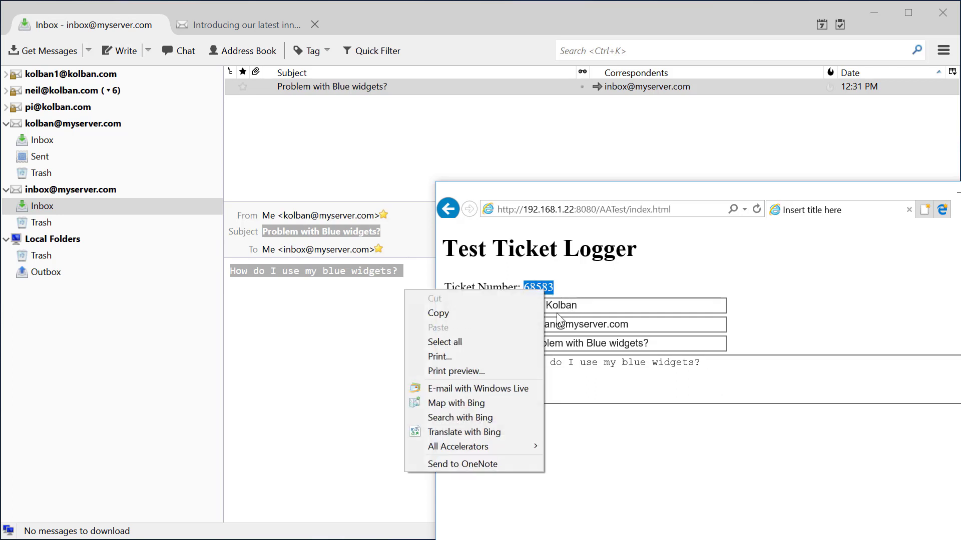
{"action": "left_click", "coordinate": [492, 315]}
{"action": "left_click", "coordinate": [480, 421]}
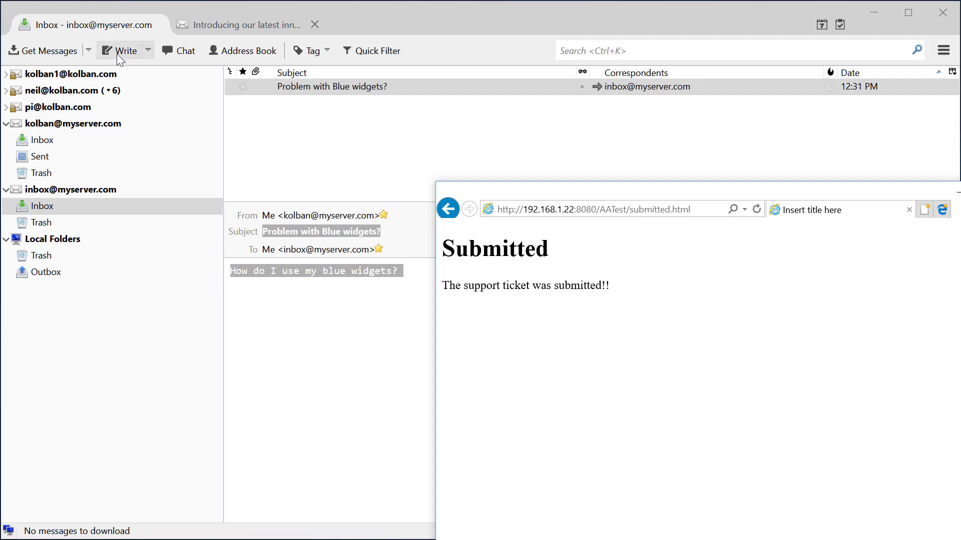
Reply to the Blue widgets sender only, noting the created ticket and pasting number 68583.
{"action": "left_click", "coordinate": [301, 91]}
{"action": "right_click", "coordinate": [302, 91]}
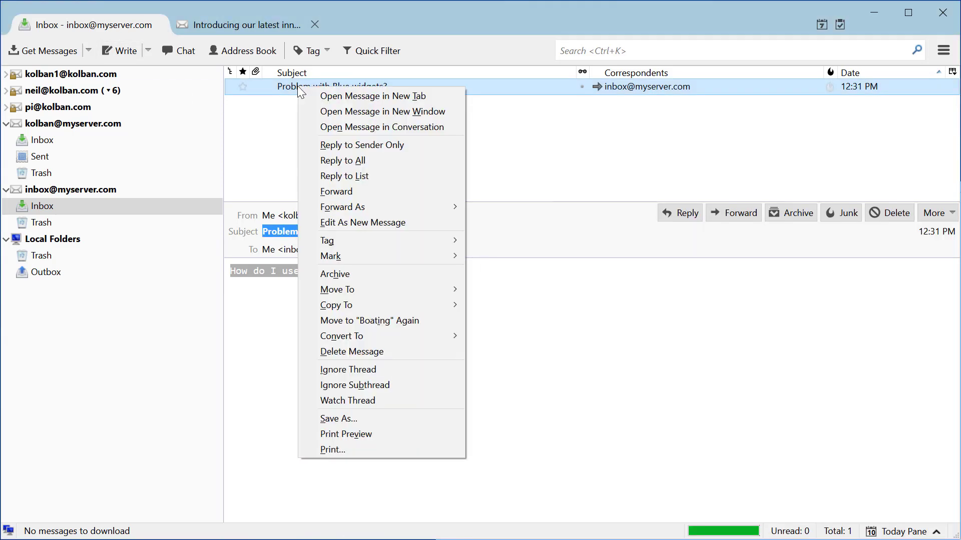
{"action": "left_click", "coordinate": [343, 161]}
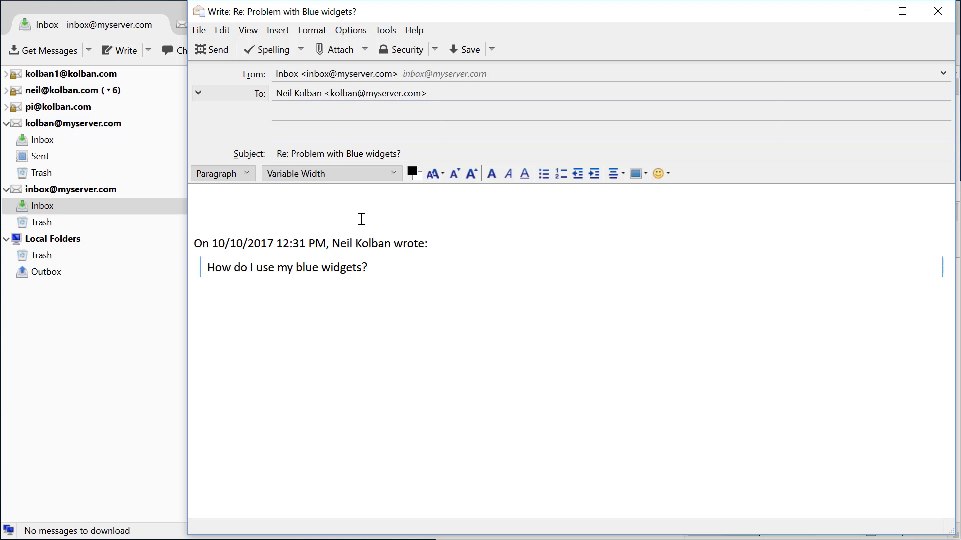
{"action": "left_click", "coordinate": [358, 217]}
{"action": "type", "text": "have crea"}
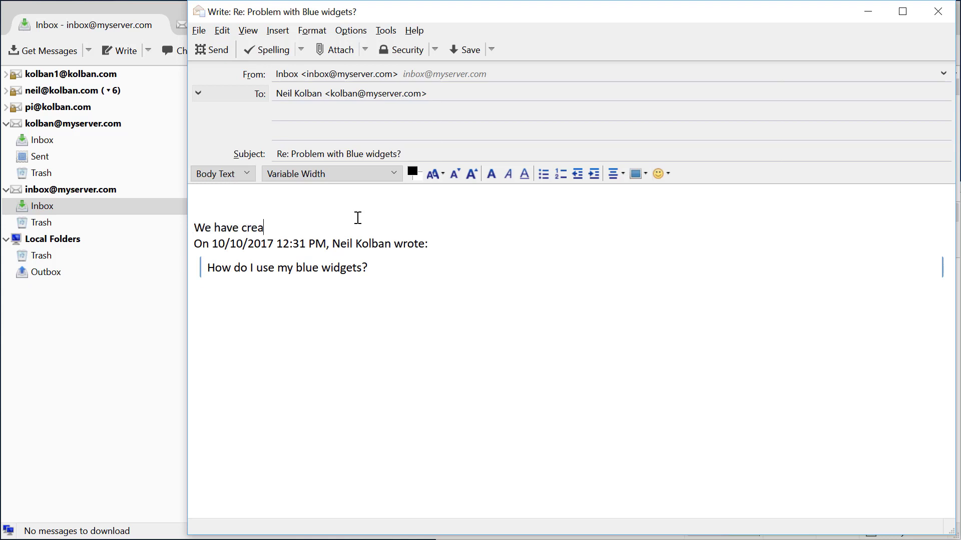
{"action": "type", "text": "icket"}
{"action": "key", "text": "Return"}
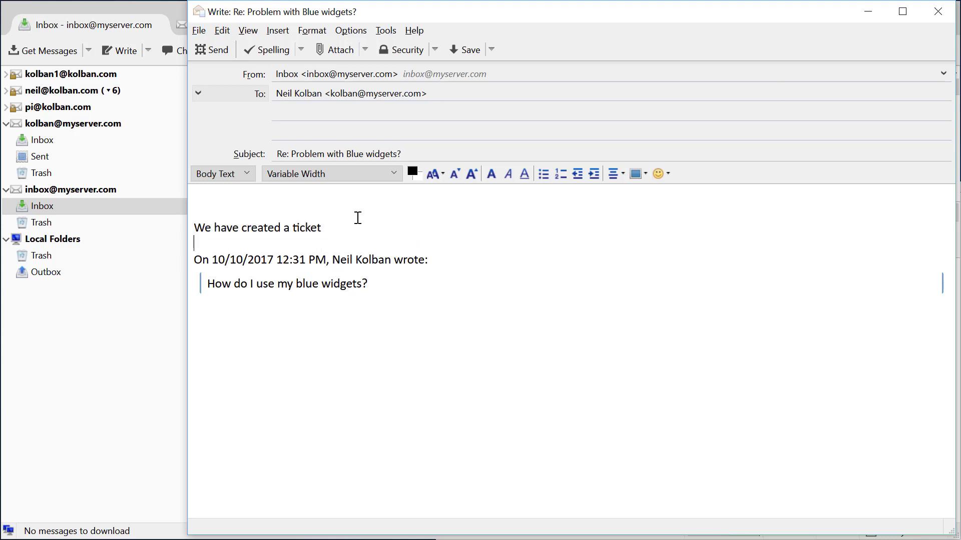
{"action": "key", "text": "Return"}
{"action": "key", "text": "ctrl+v"}
{"action": "key", "text": "Return"}
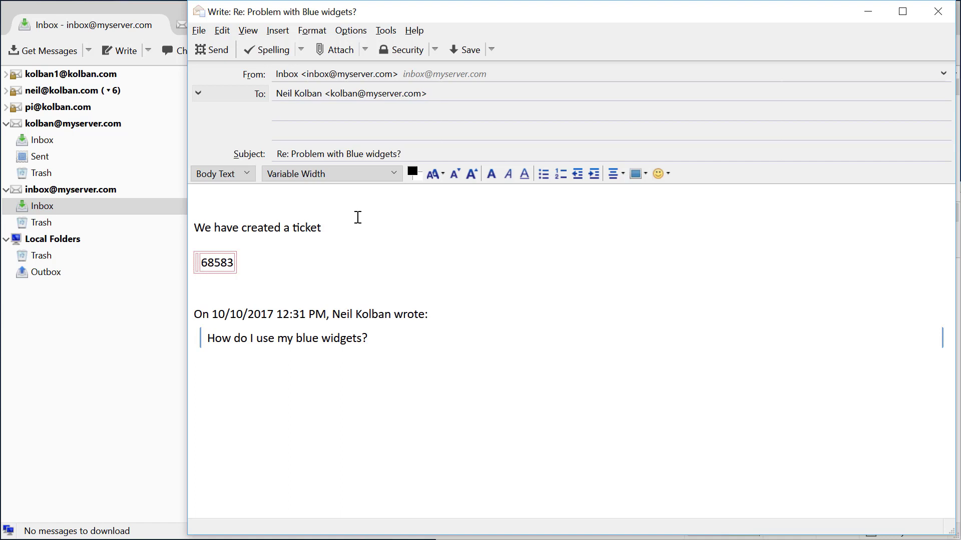
{"action": "left_click", "coordinate": [235, 300]}
{"action": "left_click", "coordinate": [212, 50]}
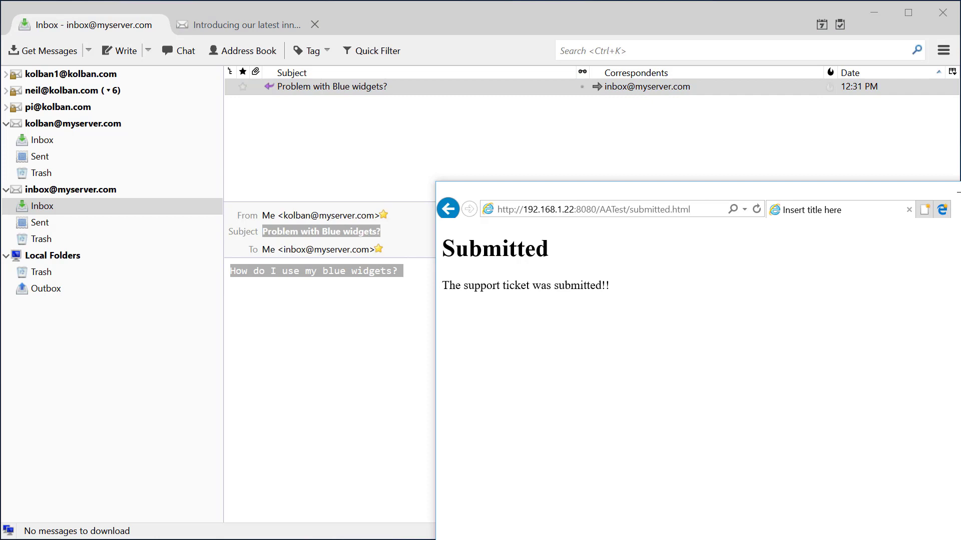
Return Internet Explorer to the ticket entry form and move its window up and left.
{"action": "left_click", "coordinate": [448, 209]}
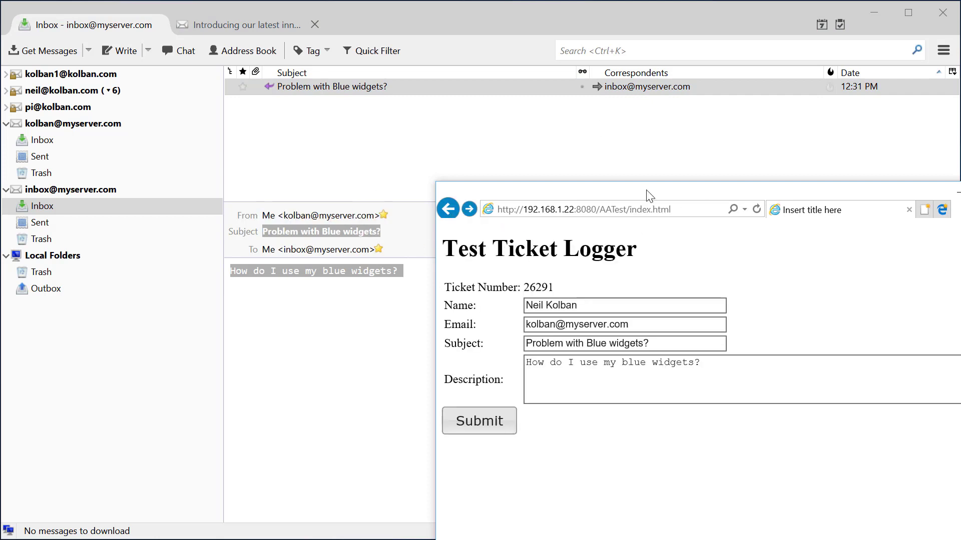
{"action": "left_click_drag", "start_coordinate": [649, 199], "coordinate": [556, 126]}
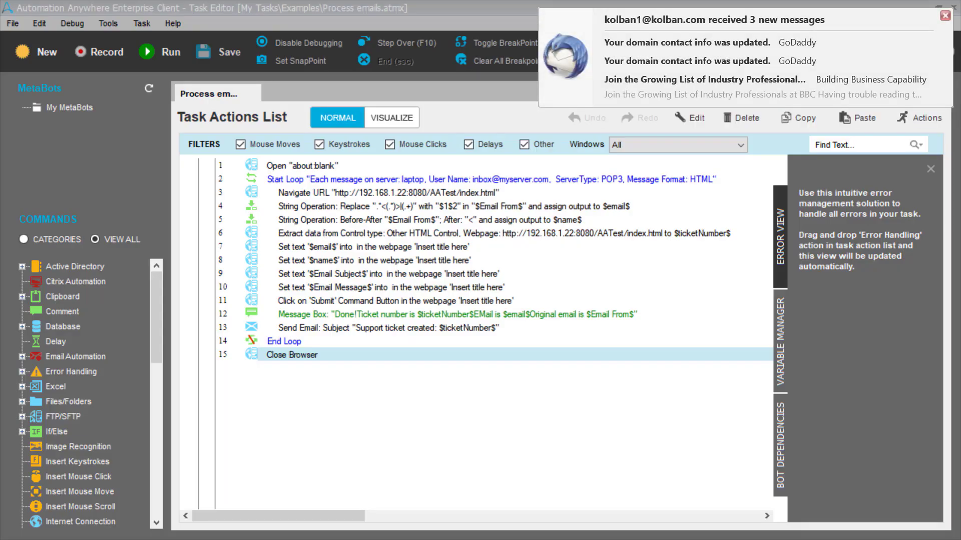
Dismiss the Thunderbird new-mail popup covering the Process emails task.
{"action": "left_click", "coordinate": [946, 15]}
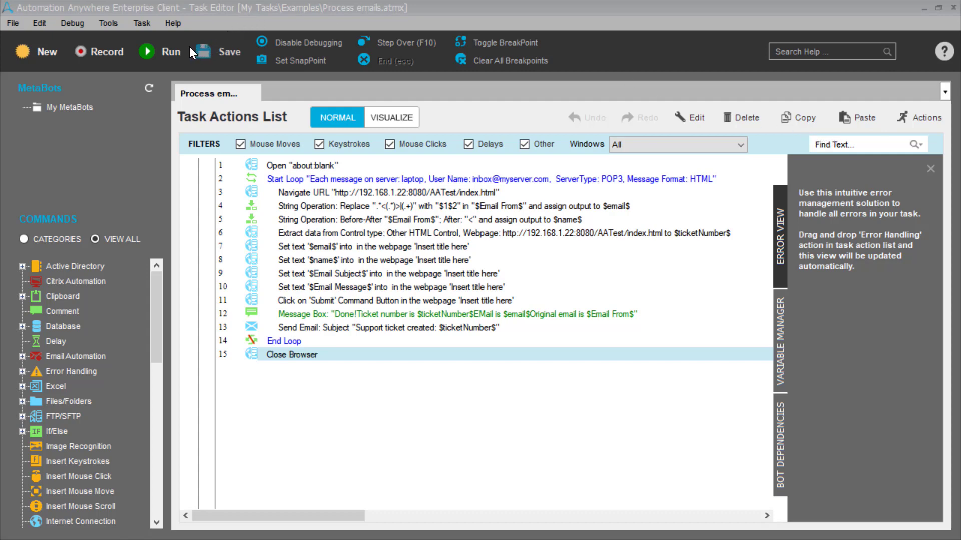
Run the Process emails task from the toolbar.
{"action": "left_click", "coordinate": [170, 53]}
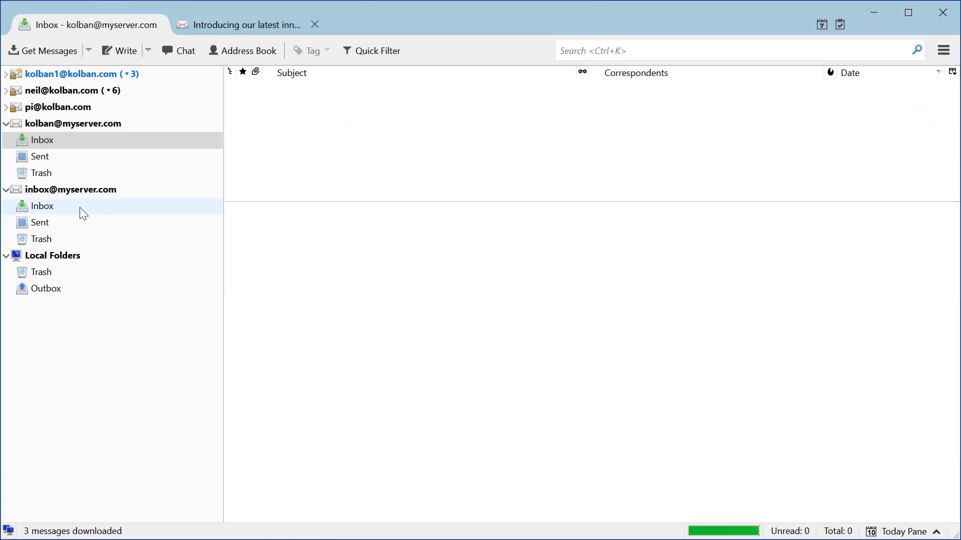
{"action": "left_click", "coordinate": [69, 189]}
{"action": "left_click", "coordinate": [72, 123]}
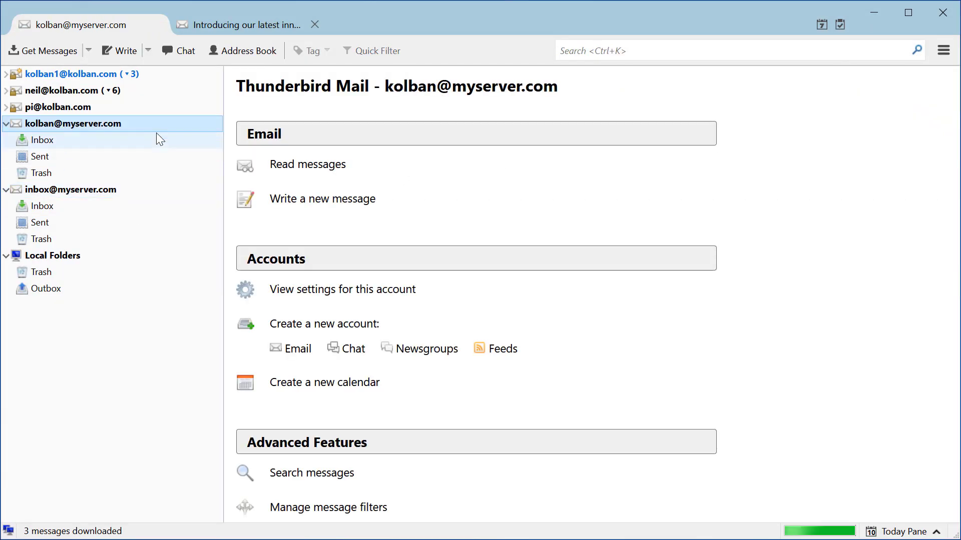
{"action": "left_click", "coordinate": [45, 140]}
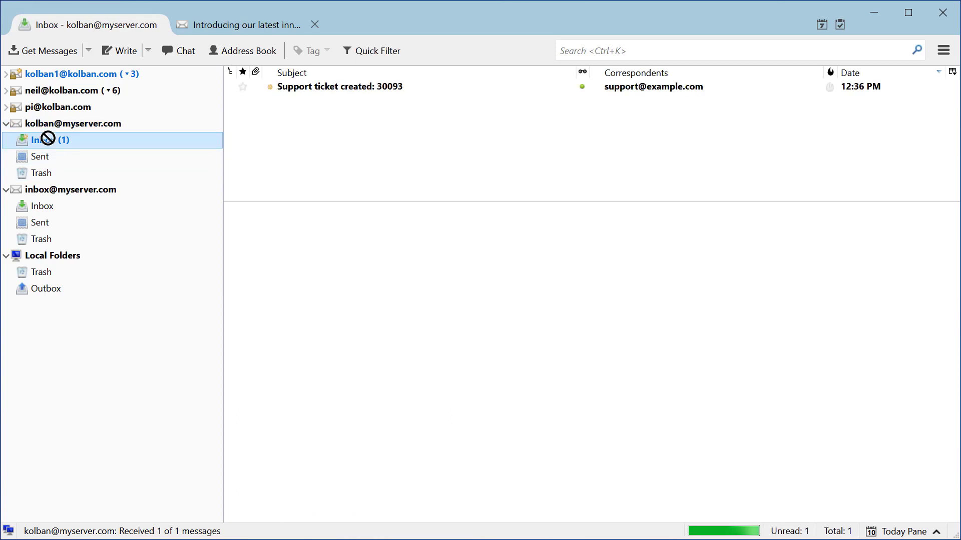
{"action": "left_click", "coordinate": [375, 86]}
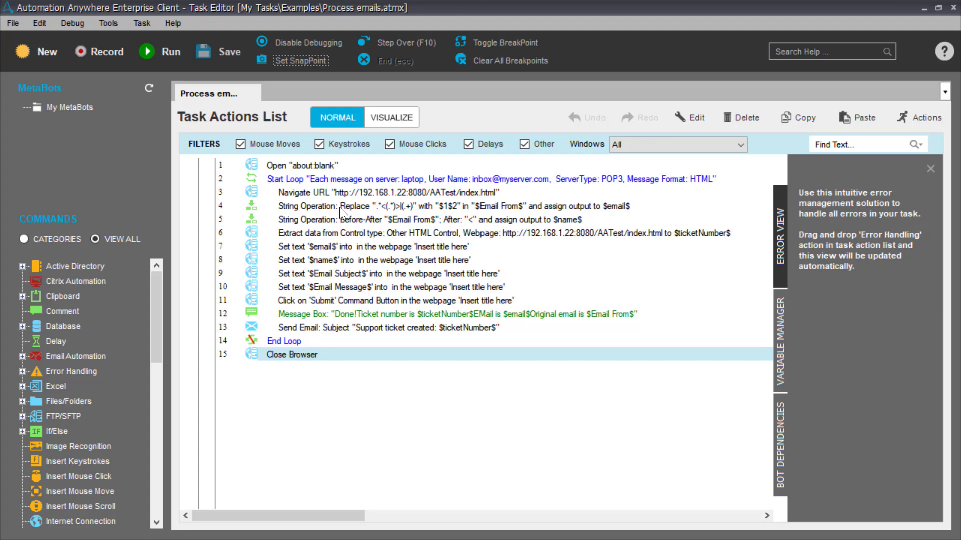
{"action": "left_click", "coordinate": [299, 168]}
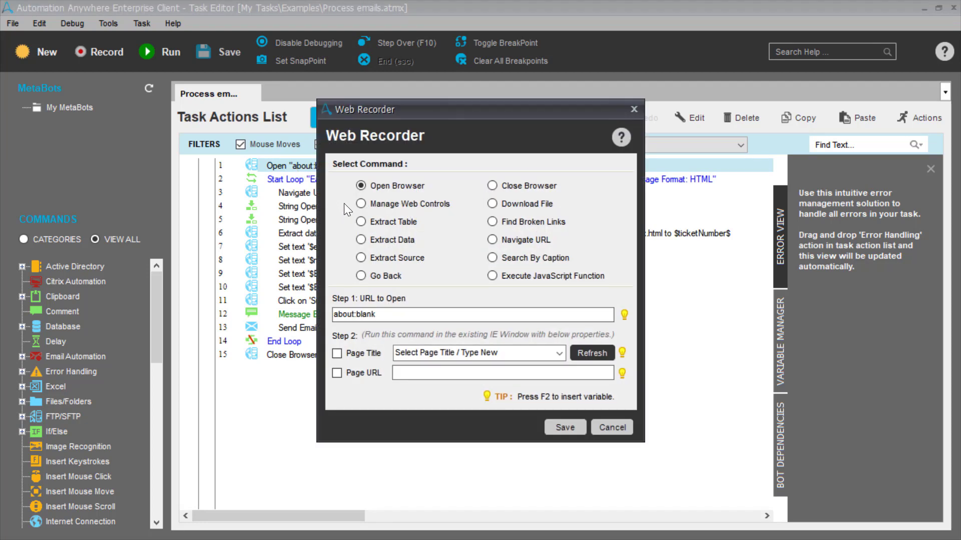
Close the Open Browser step settings unchanged and expand the Web Recorder command group.
{"action": "left_click_drag", "start_coordinate": [472, 110], "coordinate": [751, 109]}
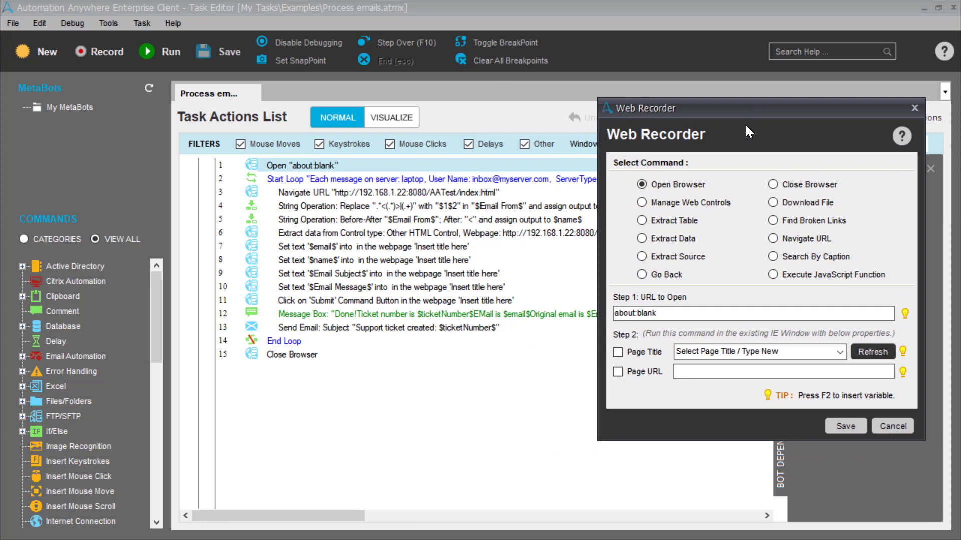
{"action": "key", "text": "Escape"}
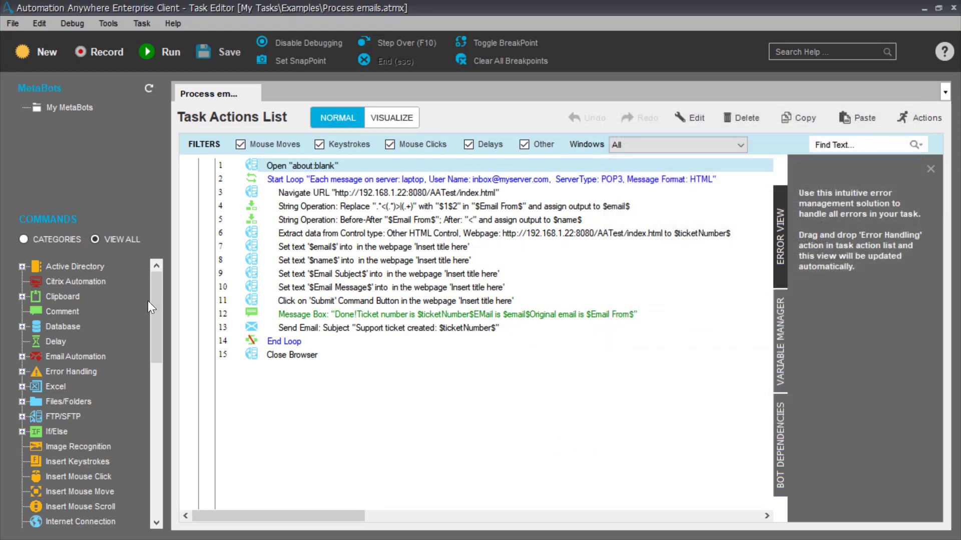
{"action": "left_click_drag", "start_coordinate": [155, 301], "coordinate": [158, 284]}
{"action": "scroll", "coordinate": [82, 428], "scroll_direction": "down", "scroll_amount": 6}
{"action": "scroll", "coordinate": [82, 432], "scroll_direction": "down", "scroll_amount": 6}
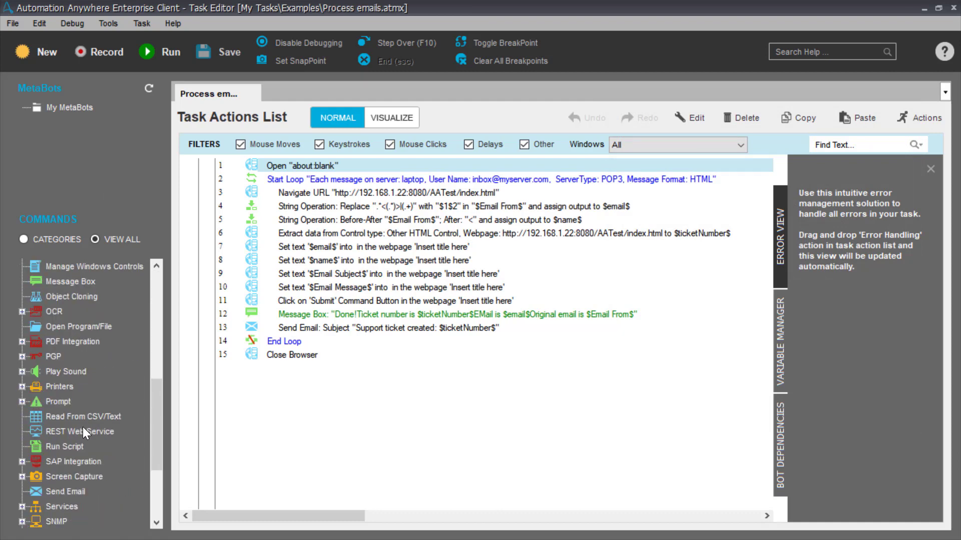
{"action": "scroll", "coordinate": [83, 431], "scroll_direction": "down", "scroll_amount": 6}
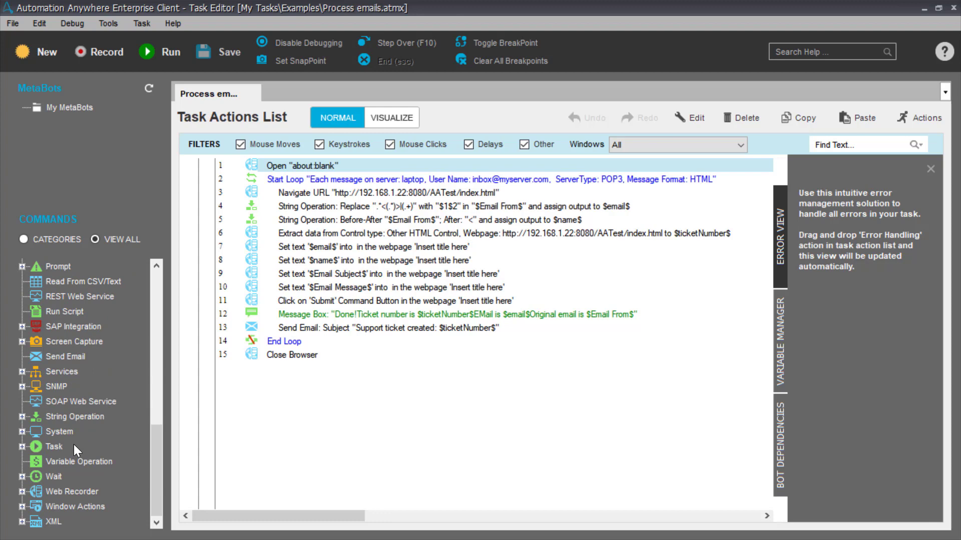
{"action": "left_click", "coordinate": [22, 491]}
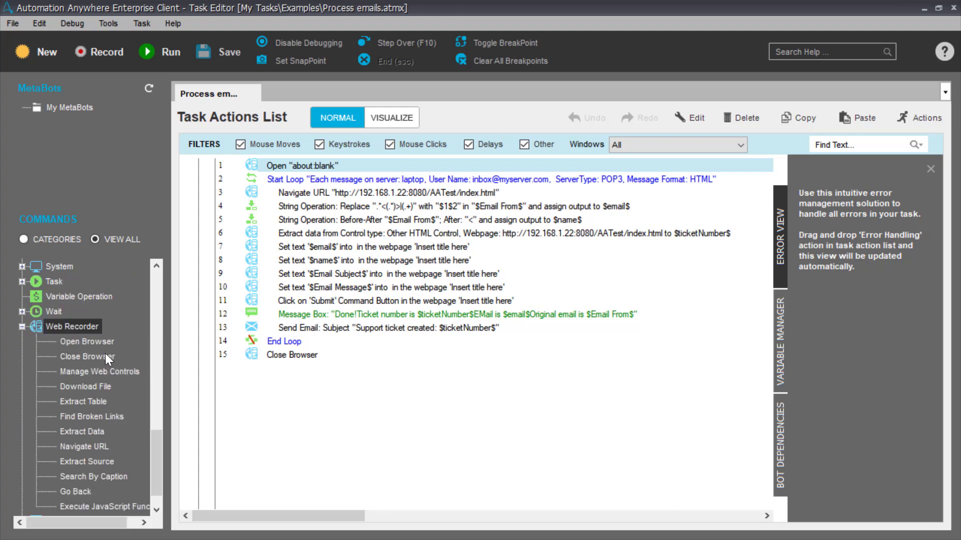
{"action": "scroll", "coordinate": [96, 366], "scroll_direction": "down", "scroll_amount": 2}
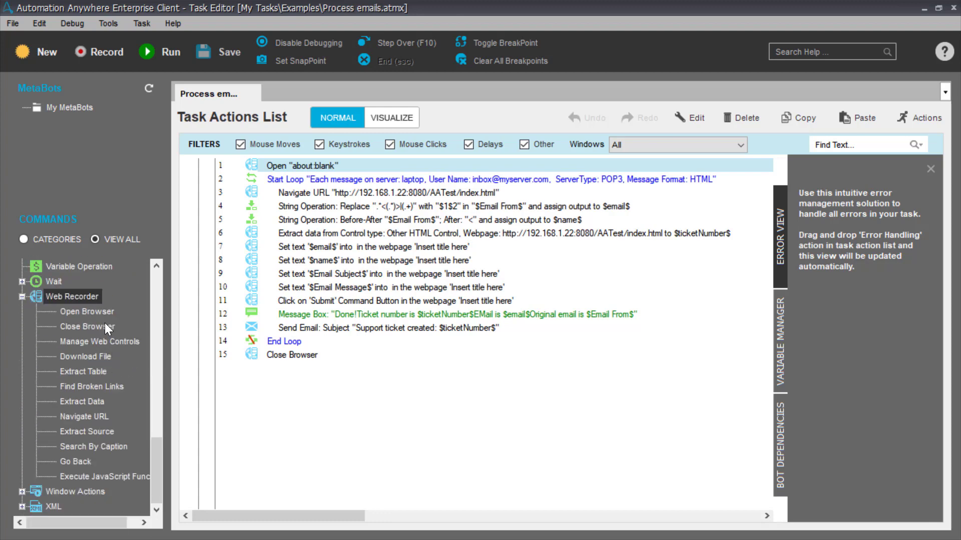
{"action": "double_click", "coordinate": [305, 164]}
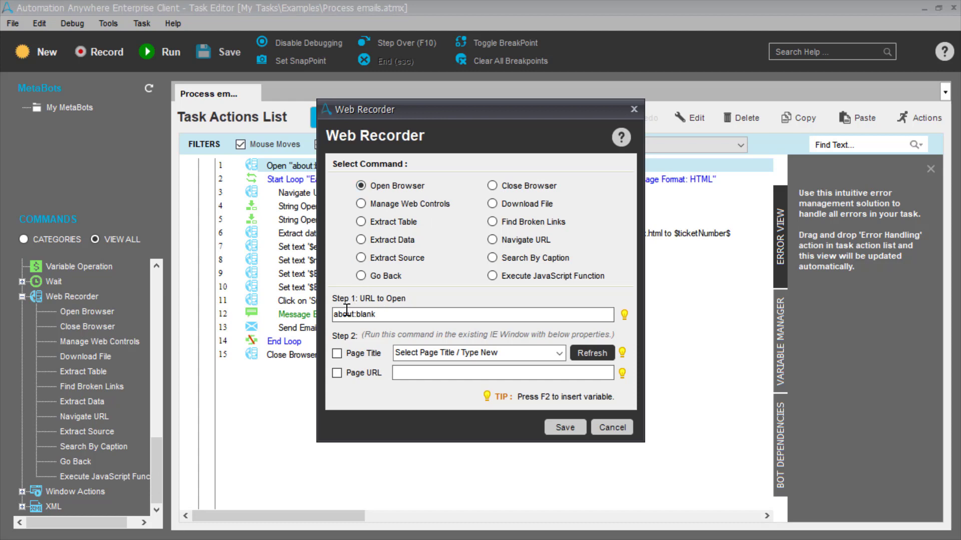
{"action": "left_click", "coordinate": [611, 428]}
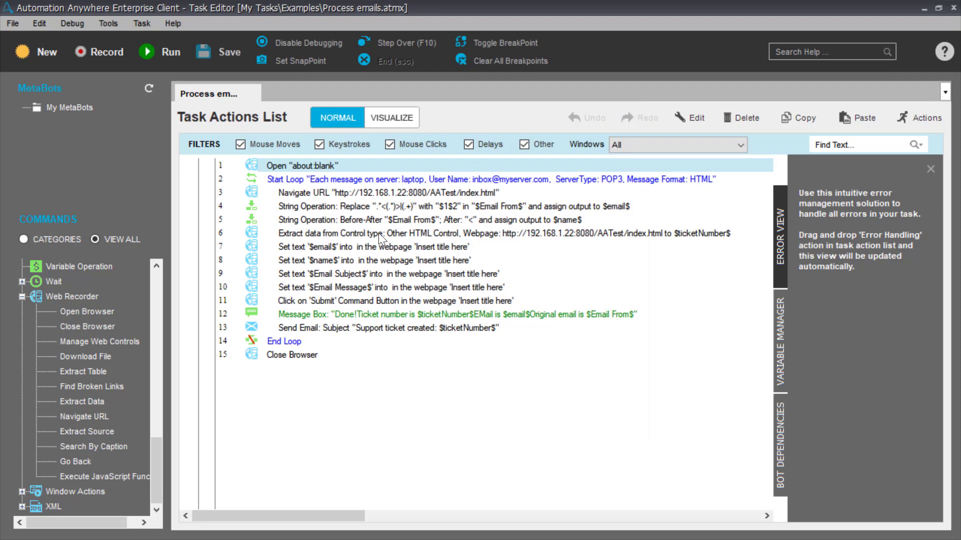
{"action": "double_click", "coordinate": [332, 177]}
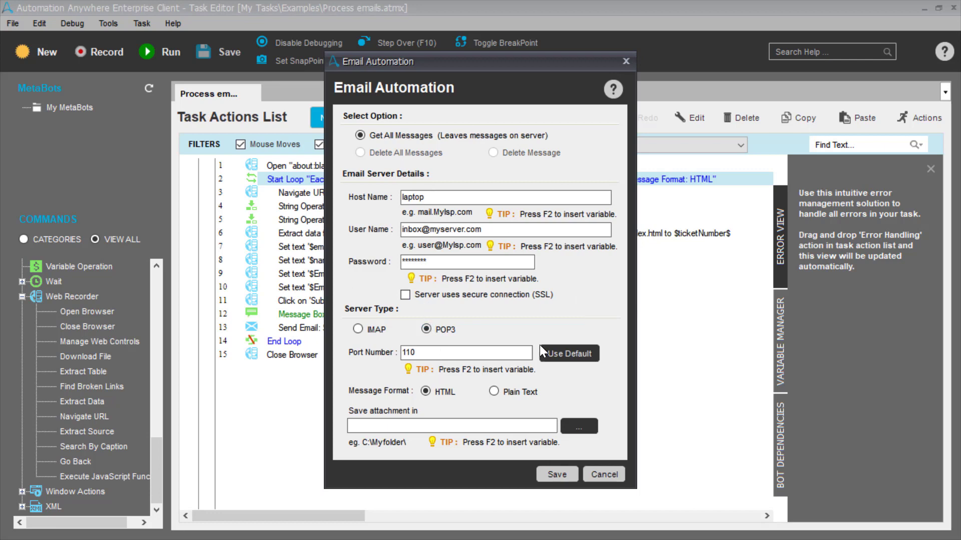
{"action": "left_click", "coordinate": [604, 474]}
{"action": "left_click", "coordinate": [622, 417]}
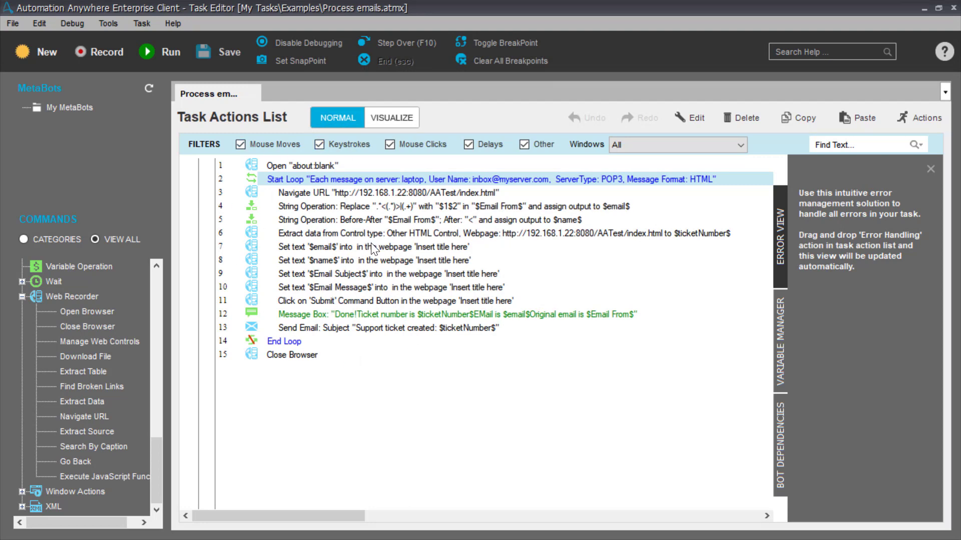
{"action": "double_click", "coordinate": [360, 192]}
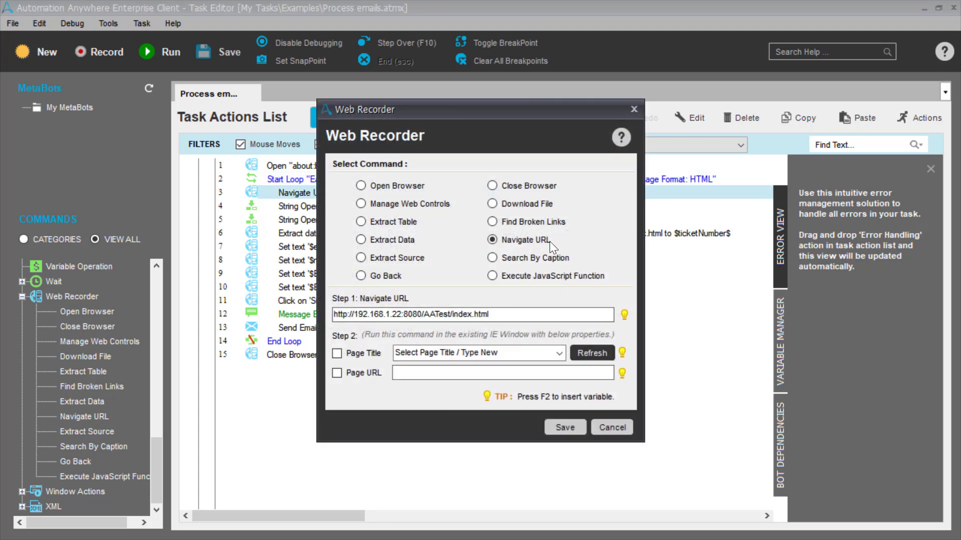
{"action": "left_click", "coordinate": [504, 314]}
{"action": "left_click_drag", "start_coordinate": [488, 314], "coordinate": [334, 314]}
{"action": "right_click", "coordinate": [392, 314]}
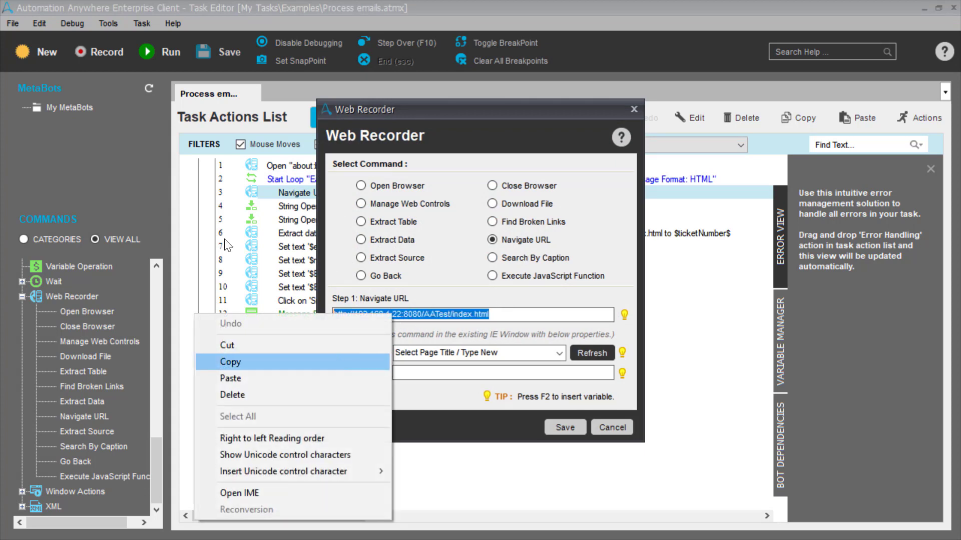
{"action": "left_click", "coordinate": [229, 363]}
{"action": "left_click", "coordinate": [612, 428]}
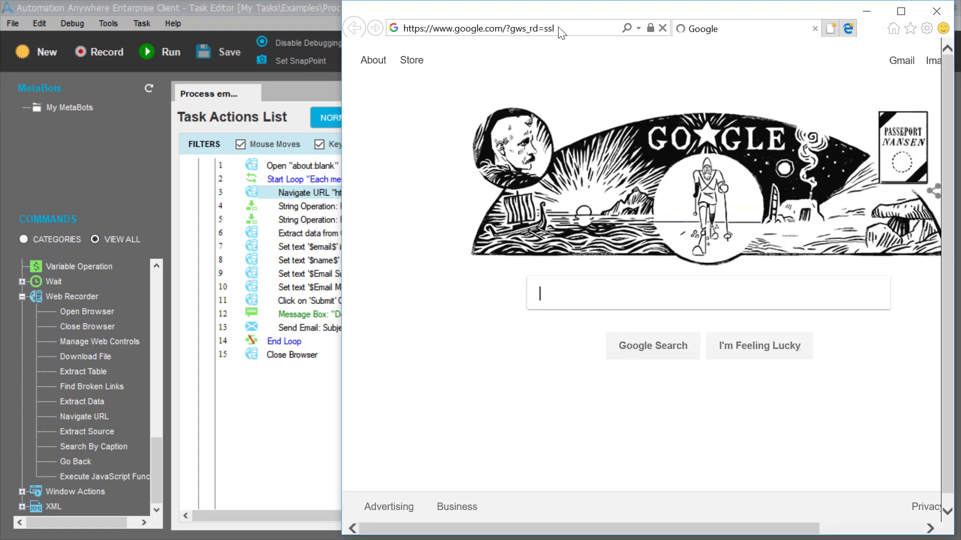
{"action": "left_click", "coordinate": [481, 29]}
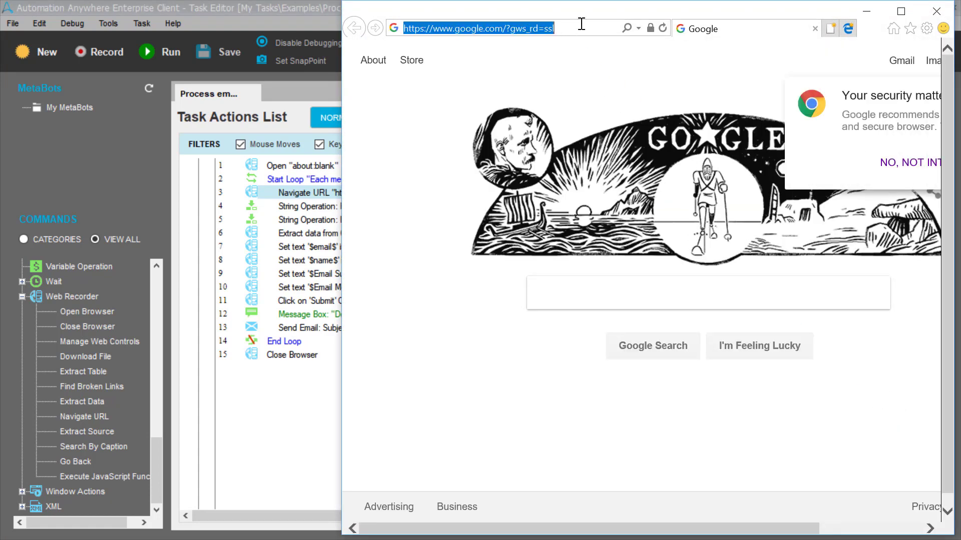
{"action": "key", "text": "ctrl+v"}
{"action": "key", "text": "Return"}
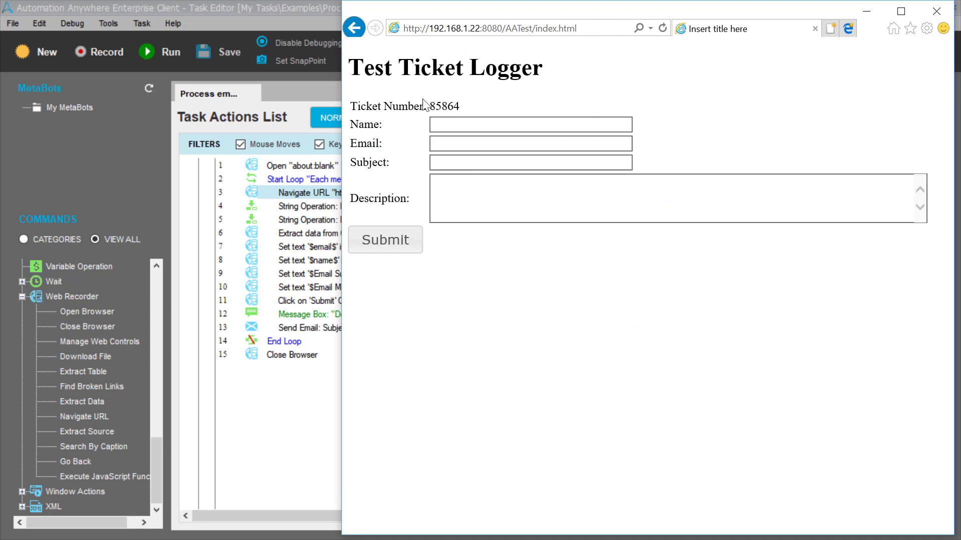
{"action": "left_click", "coordinate": [866, 11]}
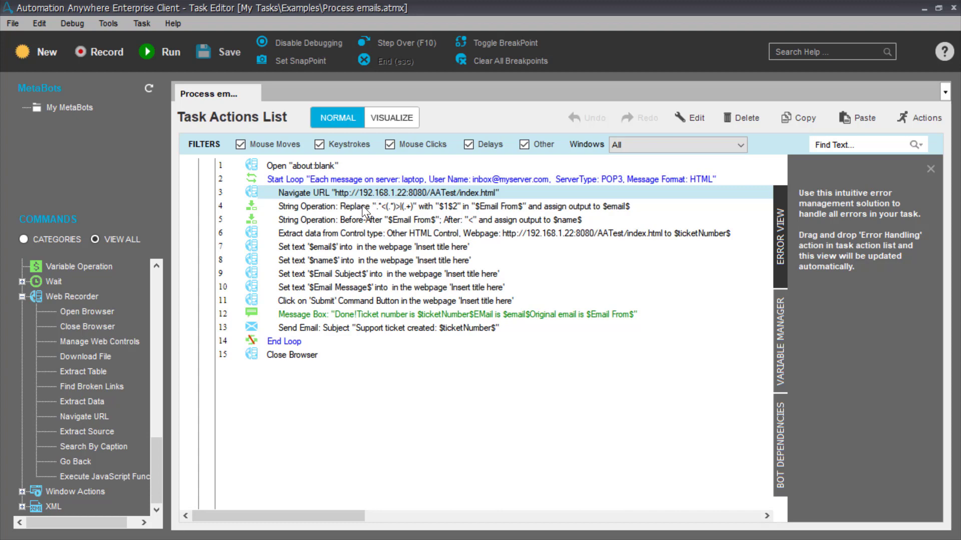
{"action": "double_click", "coordinate": [361, 205]}
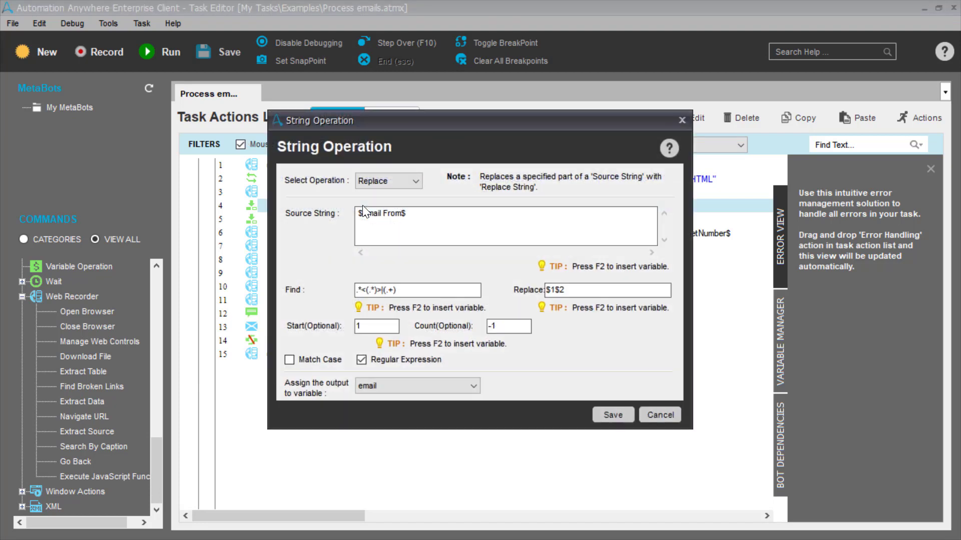
{"action": "left_click_drag", "start_coordinate": [421, 218], "coordinate": [355, 215]}
{"action": "left_click", "coordinate": [661, 416]}
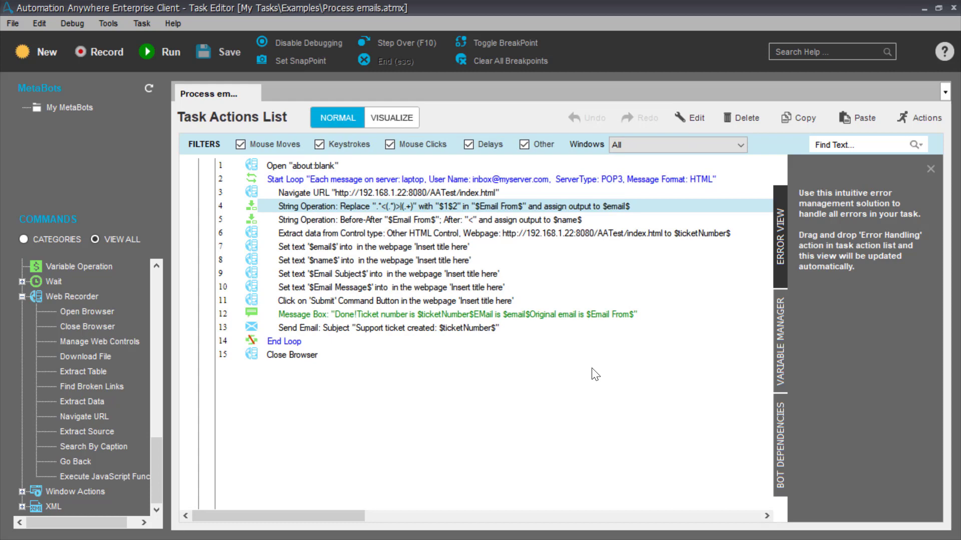
{"action": "double_click", "coordinate": [365, 220]}
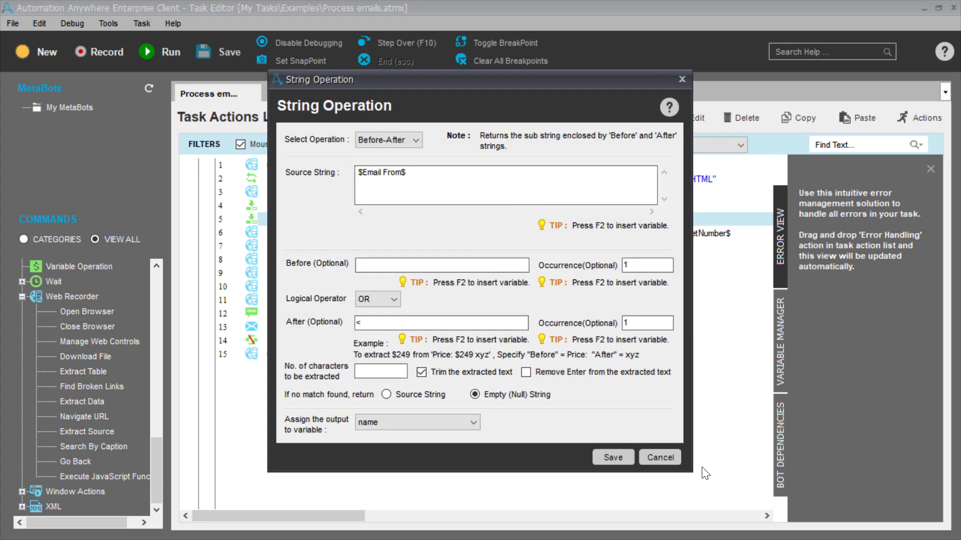
{"action": "left_click", "coordinate": [661, 458]}
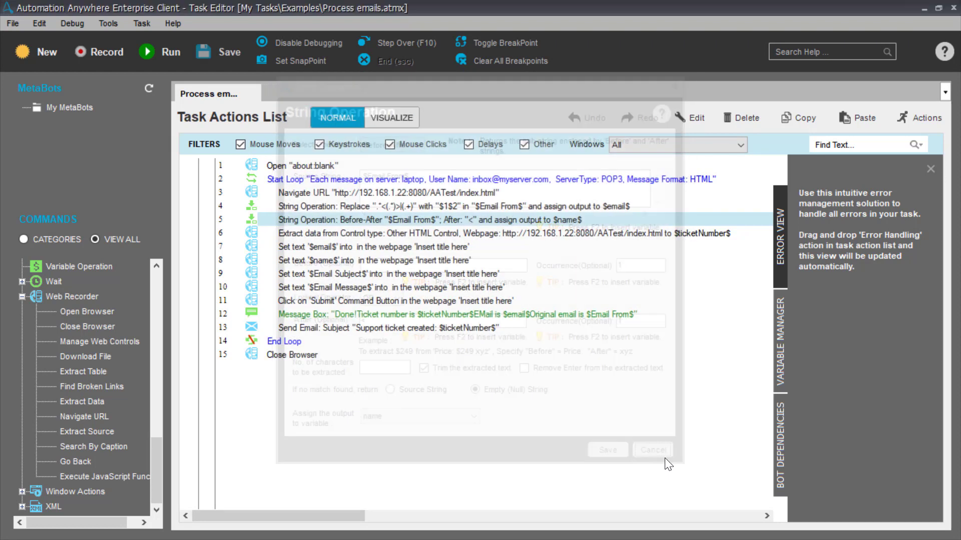
Inspect the ticket number Extract Data step's settings and cancel without saving.
{"action": "left_click", "coordinate": [439, 233]}
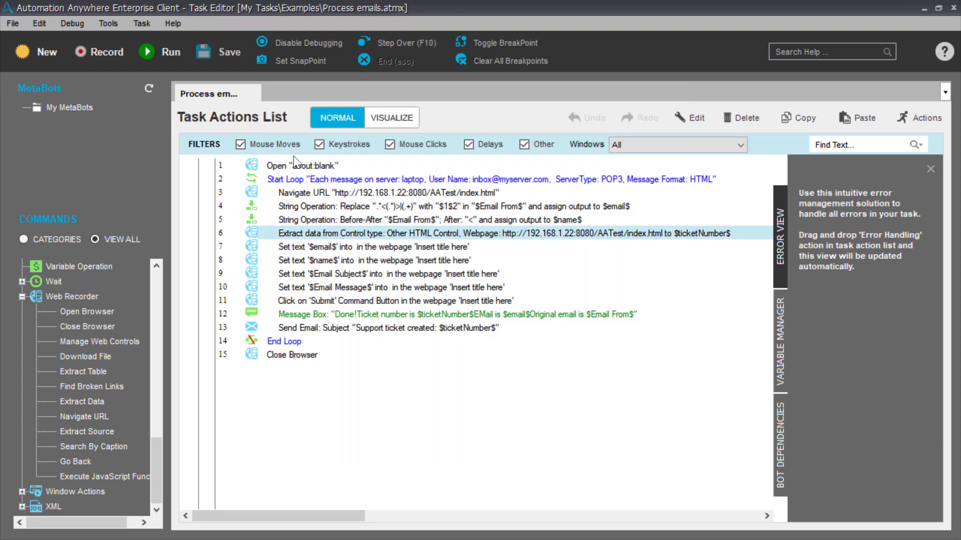
{"action": "double_click", "coordinate": [440, 234]}
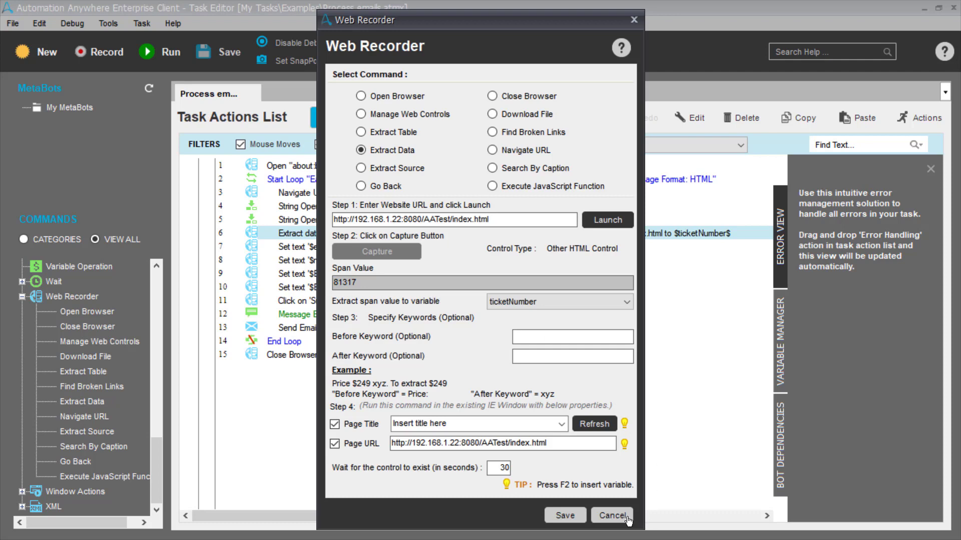
{"action": "left_click", "coordinate": [613, 516]}
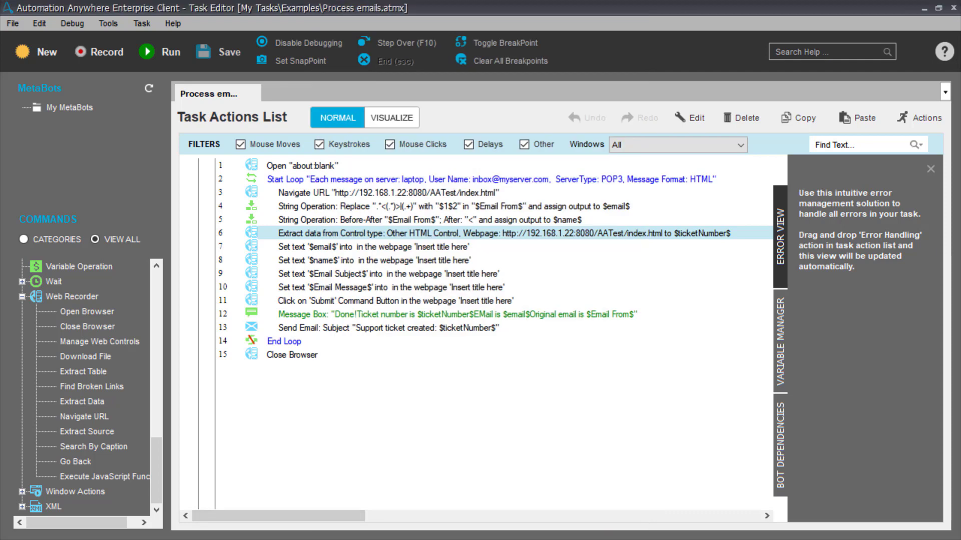
Reload the Test Ticket Logger page twice, move it aside, and highlight ticket number 31686.
{"action": "key", "text": "alt+Tab"}
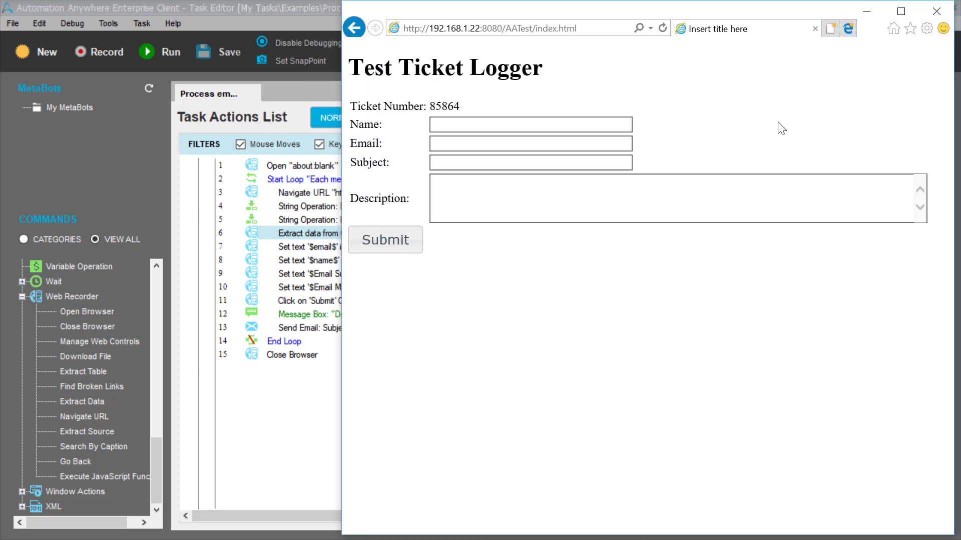
{"action": "left_click", "coordinate": [597, 29]}
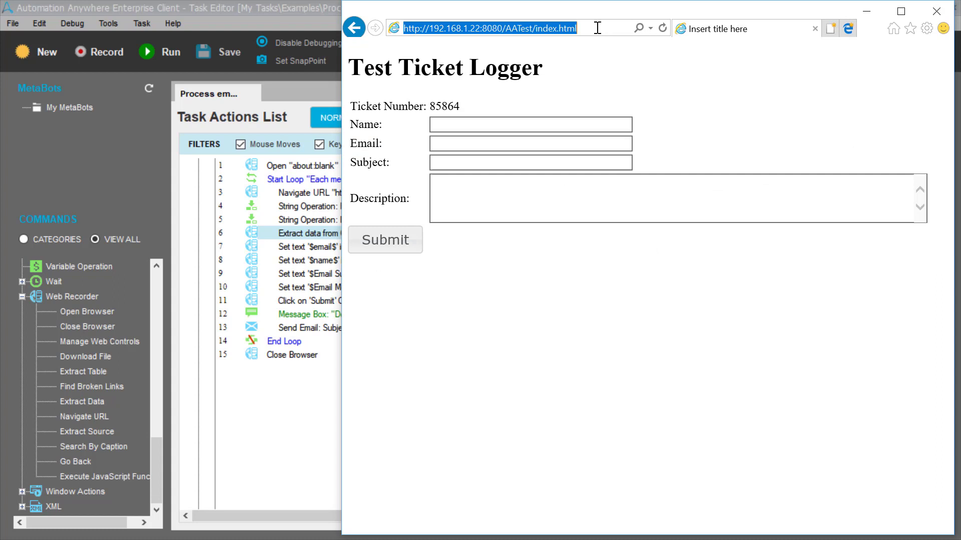
{"action": "left_click", "coordinate": [662, 28]}
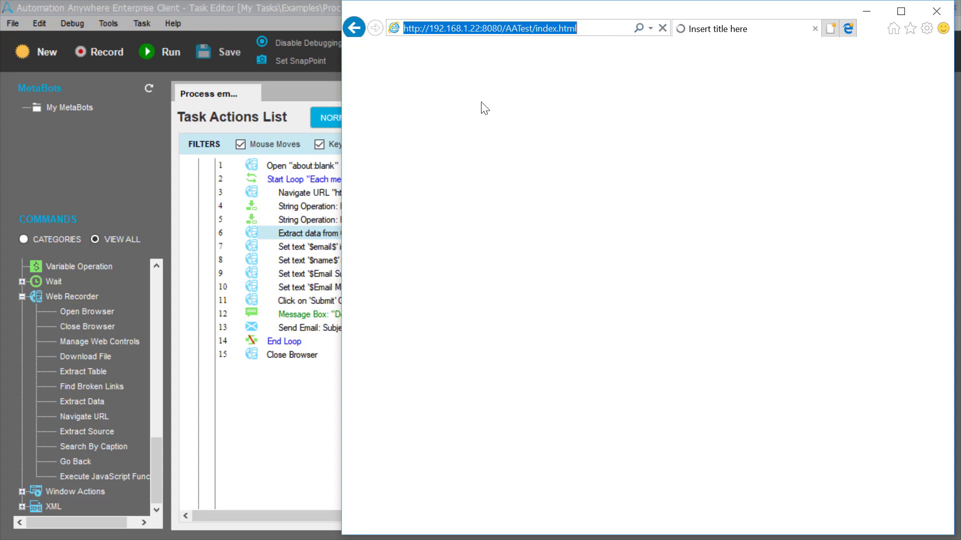
{"action": "left_click", "coordinate": [663, 28]}
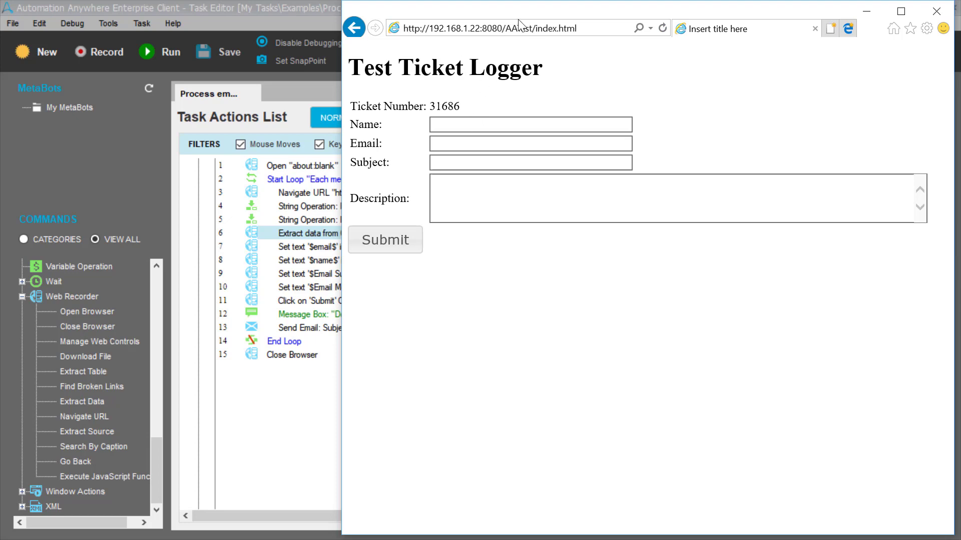
{"action": "left_click_drag", "start_coordinate": [525, 13], "coordinate": [668, 43]}
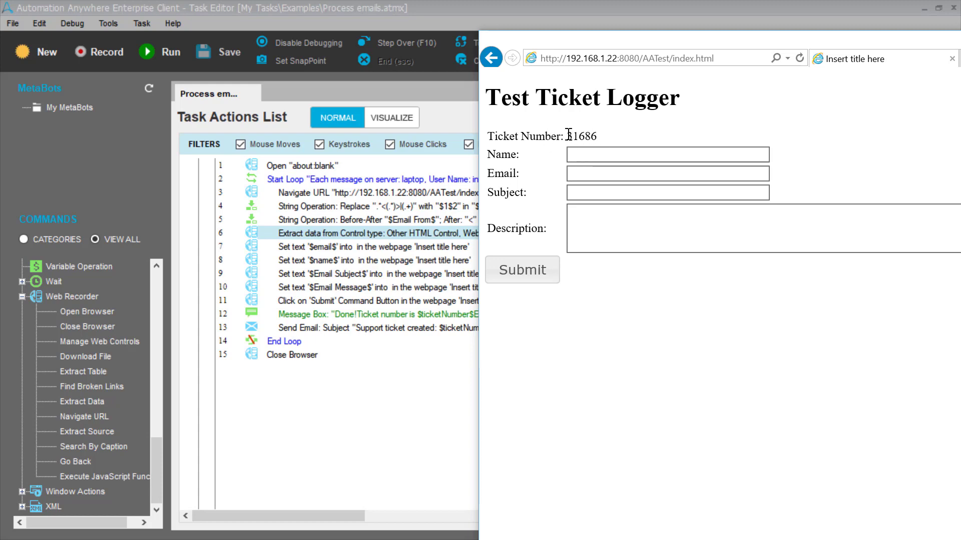
{"action": "left_click_drag", "start_coordinate": [568, 136], "coordinate": [604, 136]}
{"action": "left_click", "coordinate": [384, 234]}
{"action": "double_click", "coordinate": [582, 137]}
Drag the Internet Explorer ticket logger window aside to reveal the full Process emails action list.
{"action": "left_click_drag", "start_coordinate": [633, 47], "coordinate": [731, 56]}
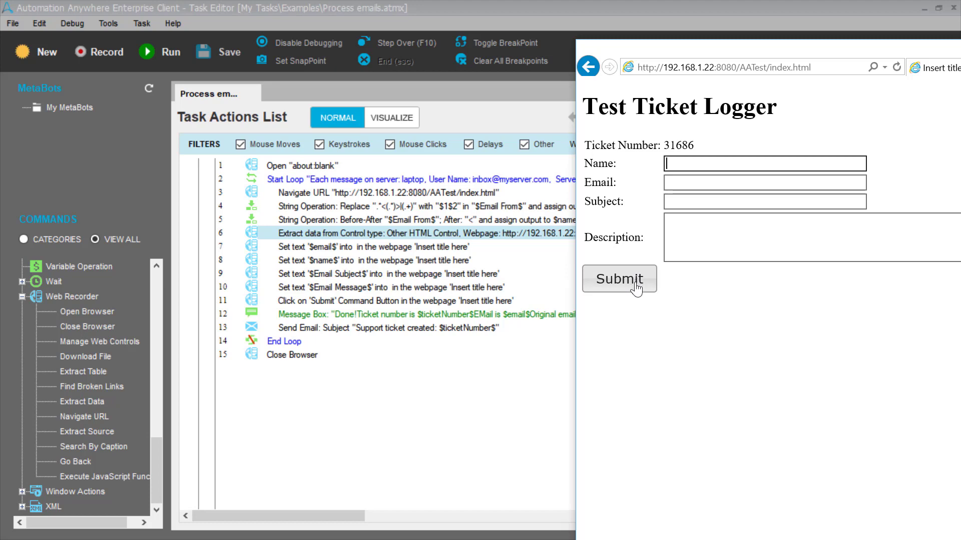
{"action": "mouse_move", "coordinate": [792, 52]}
{"action": "left_mouse_down"}
{"action": "mouse_move", "coordinate": [554, 54]}
{"action": "mouse_move", "coordinate": [709, 55]}
{"action": "left_mouse_up"}
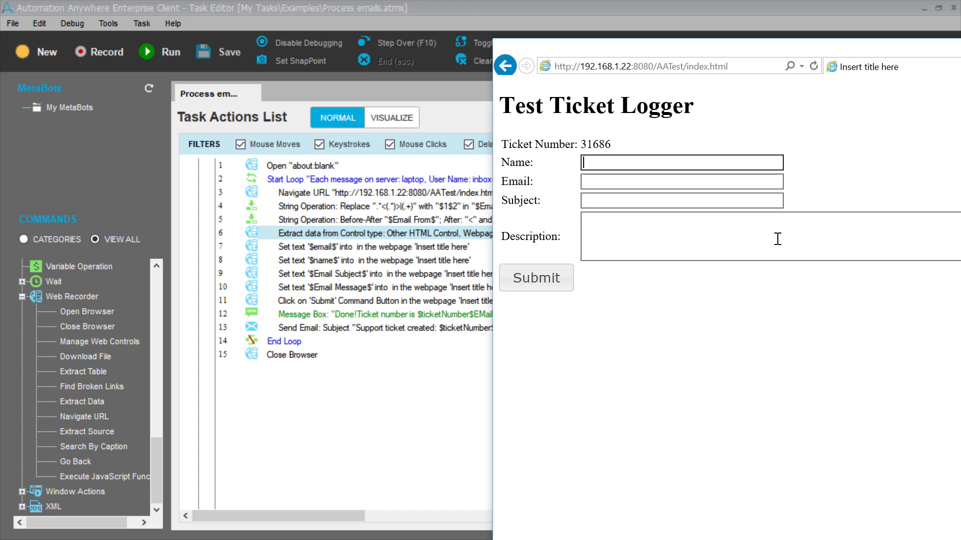
{"action": "left_click_drag", "start_coordinate": [782, 55], "coordinate": [676, 44]}
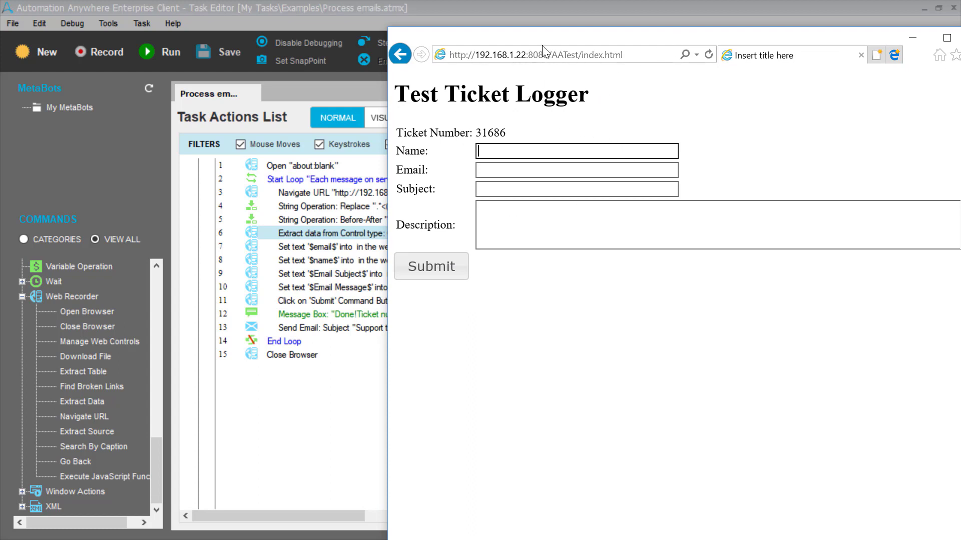
{"action": "left_click_drag", "start_coordinate": [542, 45], "coordinate": [661, 57]}
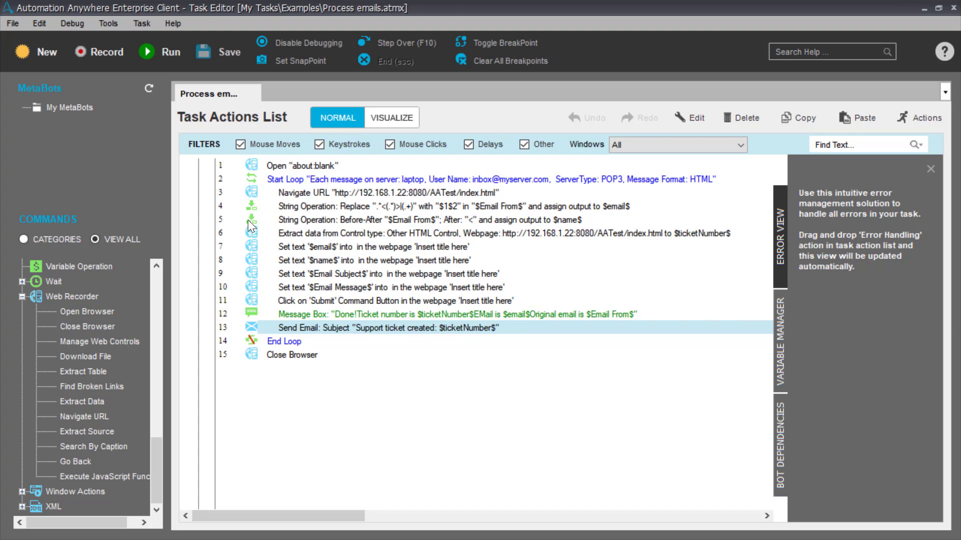
Review the row 13 Send Email action's settings and cancel without changes.
{"action": "double_click", "coordinate": [372, 329]}
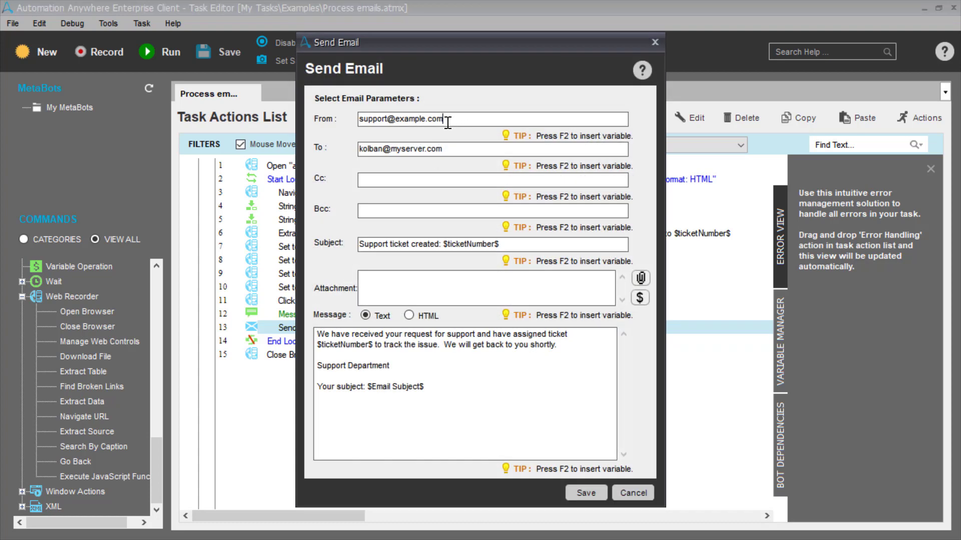
{"action": "left_click", "coordinate": [638, 488]}
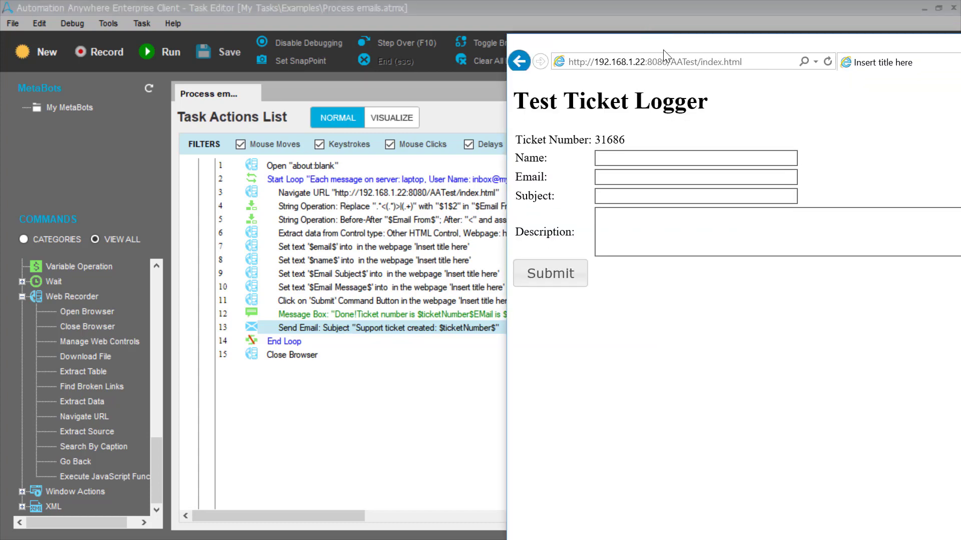
Move the Internet Explorer window left, out of the way of the task list.
{"action": "left_click_drag", "start_coordinate": [664, 49], "coordinate": [503, 35]}
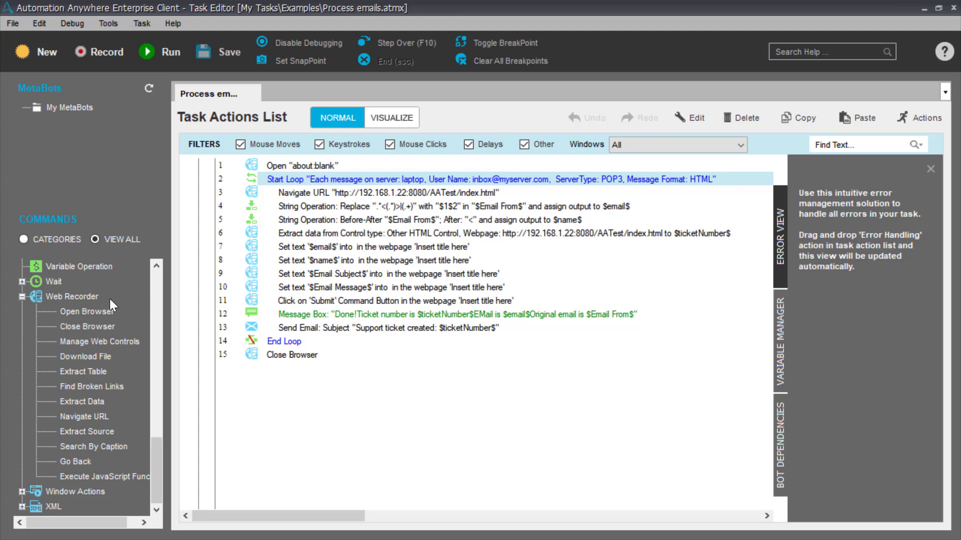
{"action": "scroll", "coordinate": [104, 316], "scroll_direction": "up", "scroll_amount": 3}
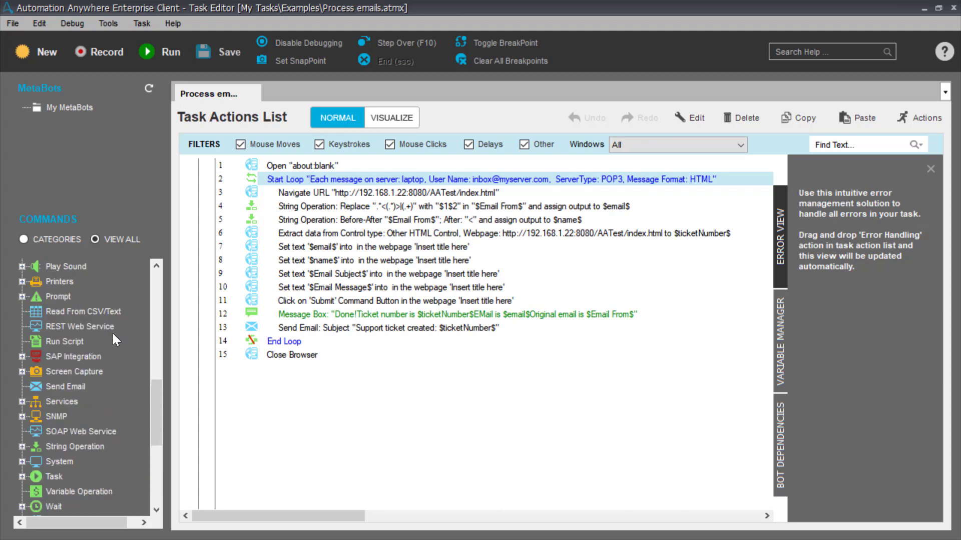
{"action": "scroll", "coordinate": [112, 333], "scroll_direction": "up", "scroll_amount": 2}
{"action": "scroll", "coordinate": [112, 333], "scroll_direction": "up", "scroll_amount": 2}
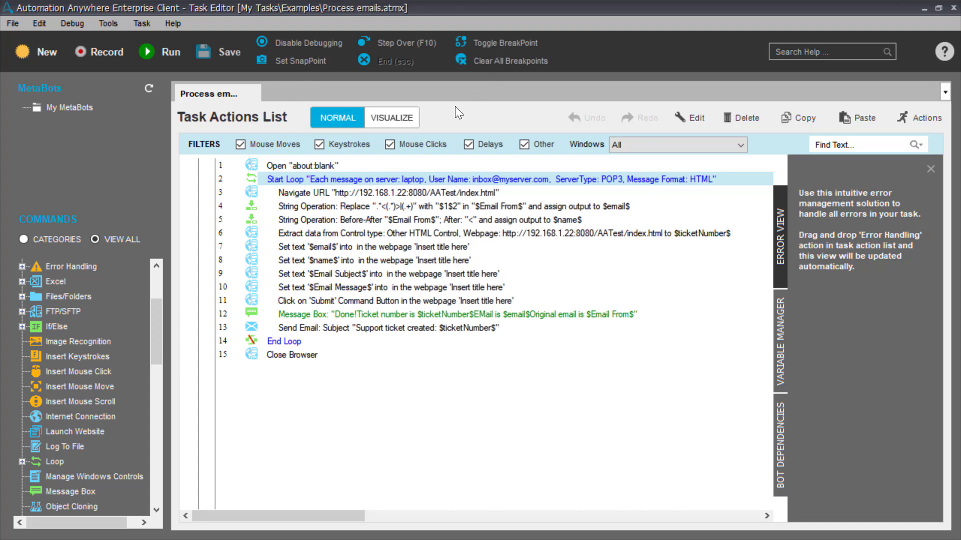
Run the Process emails task from the toolbar.
{"action": "left_click", "coordinate": [172, 52]}
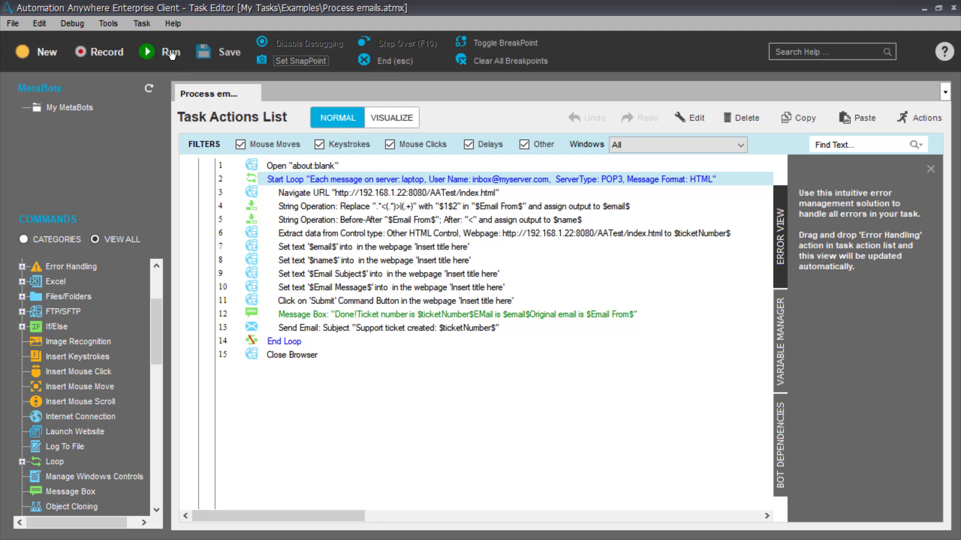